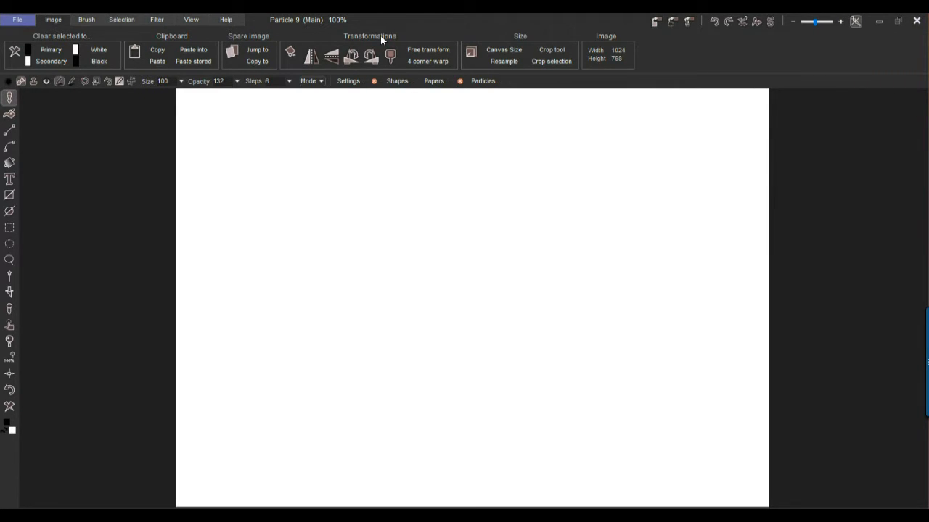
# Start a Plasma noise render on the blank canvas.
pyautogui.click(155, 20)
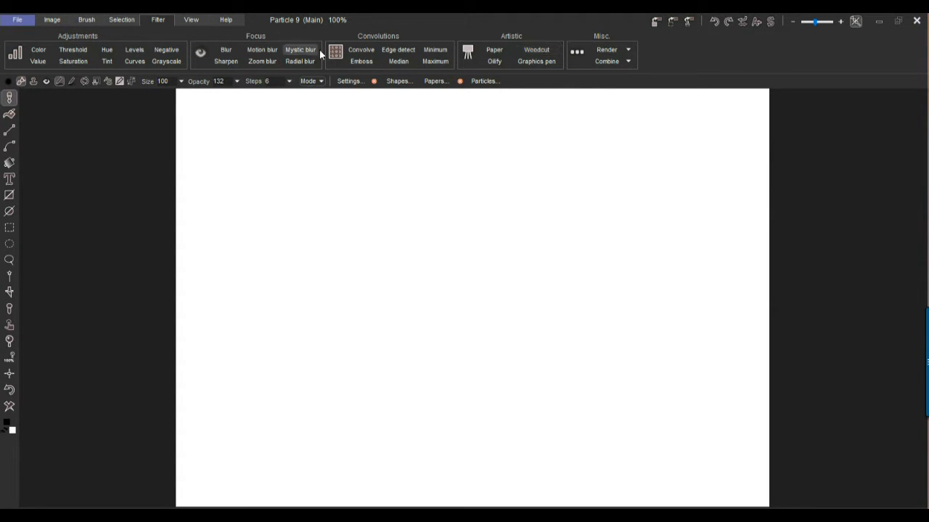
pyautogui.click(615, 50)
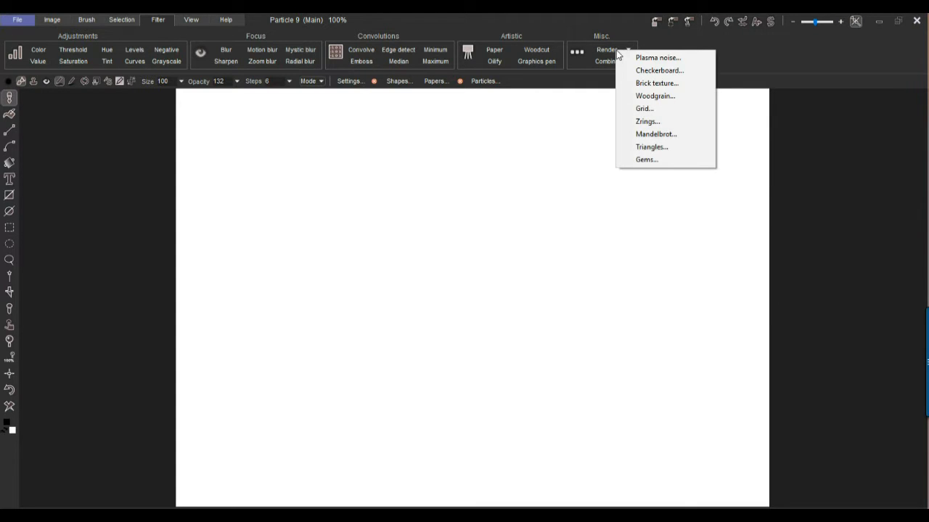
pyautogui.click(673, 57)
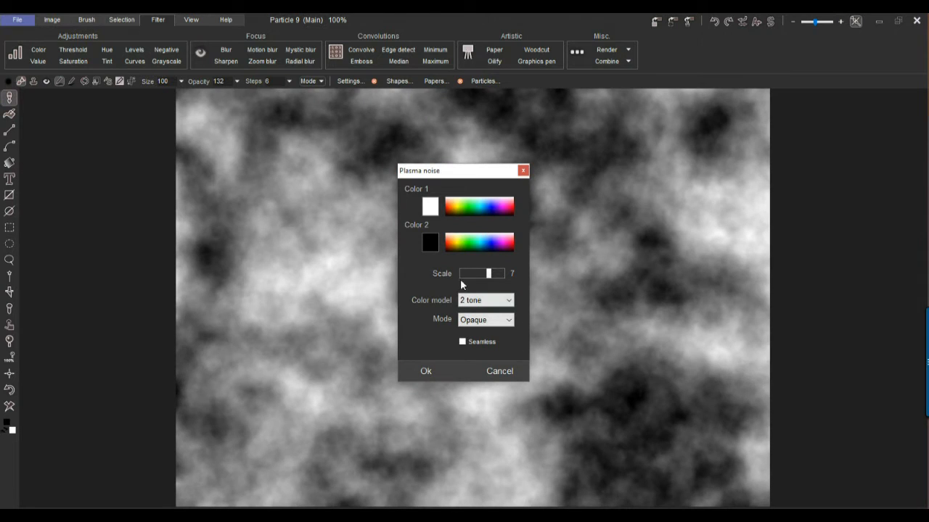
# Review the plasma noise blend modes and try the HSV color model, with the settings dialog moved aside to expose the preview.
pyautogui.click(504, 322)
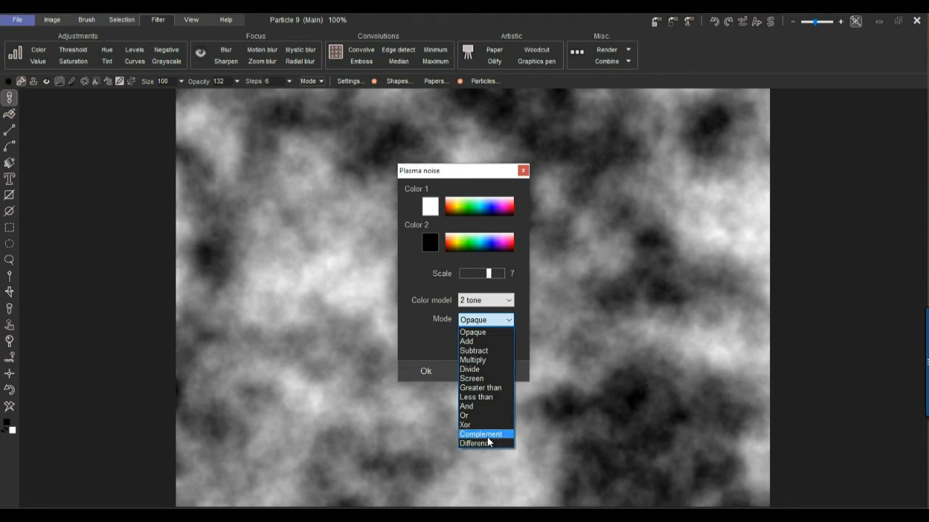
pyautogui.click(475, 303)
pyautogui.click(491, 304)
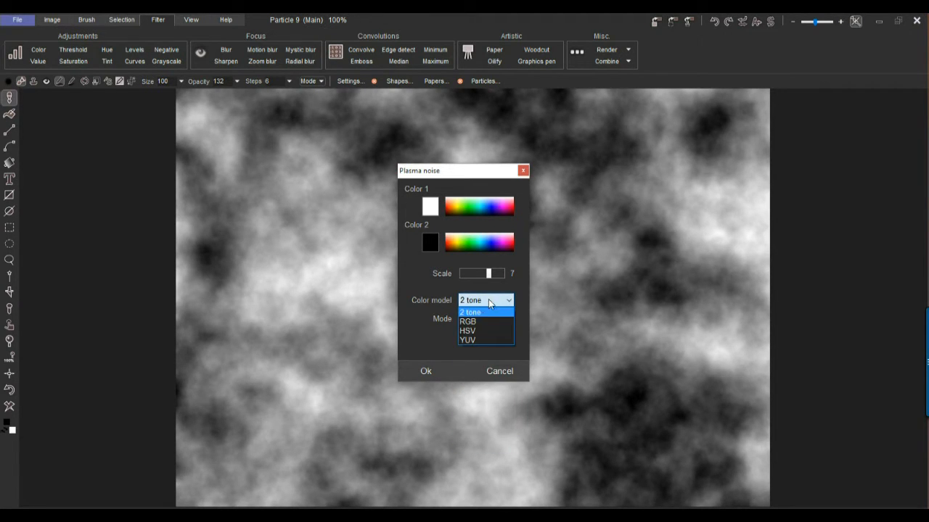
pyautogui.click(481, 332)
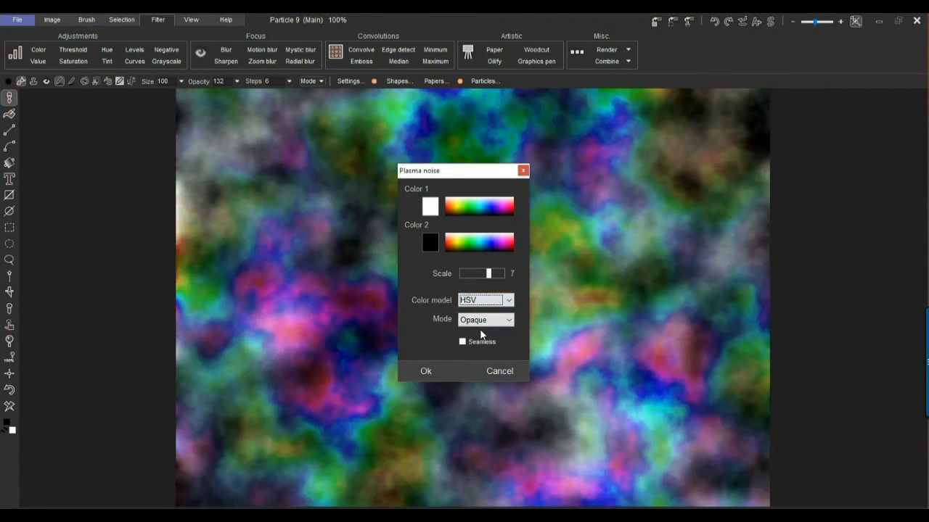
pyautogui.moveTo(471, 174); pyautogui.dragTo(286, 145)
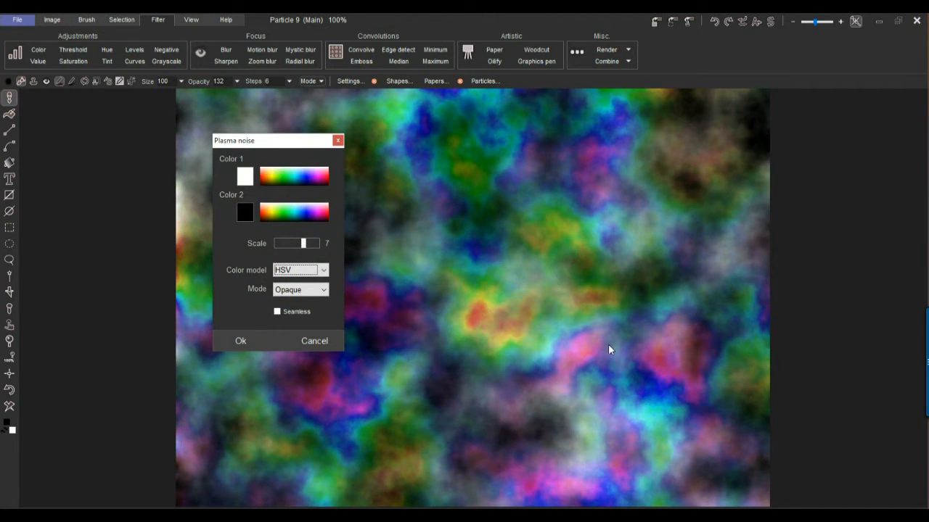
pyautogui.click(239, 342)
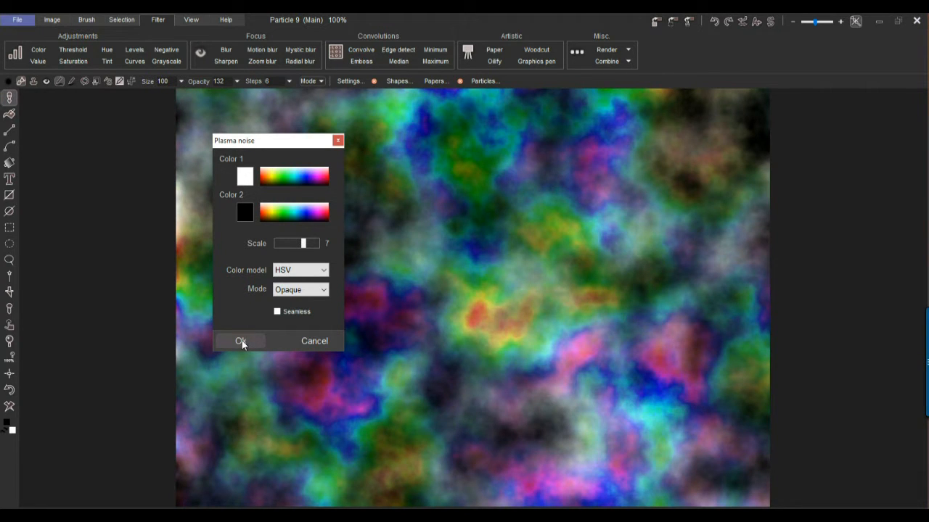
# Try yellow, pale mint and blue as Color 1 with purple, green and blue as Color 2 in the HSV plasma.
pyautogui.click(275, 177)
pyautogui.click(314, 213)
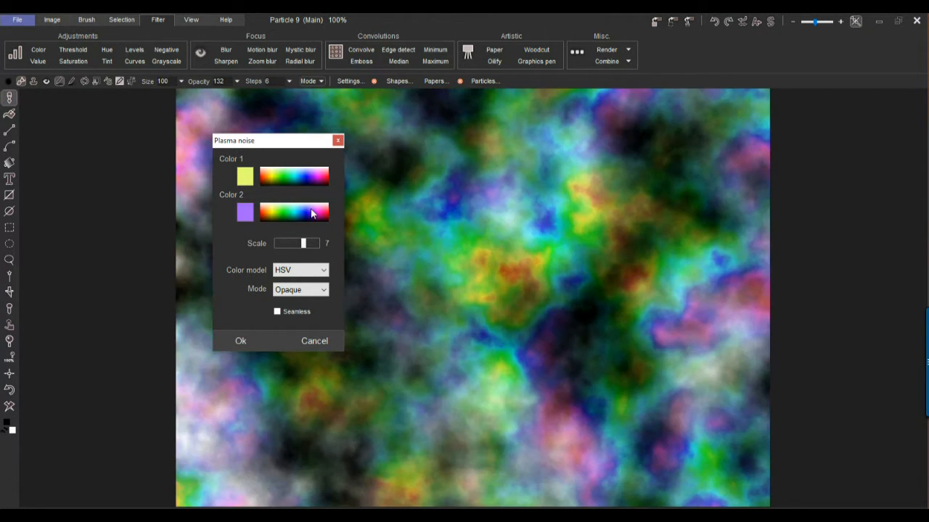
pyautogui.click(288, 176)
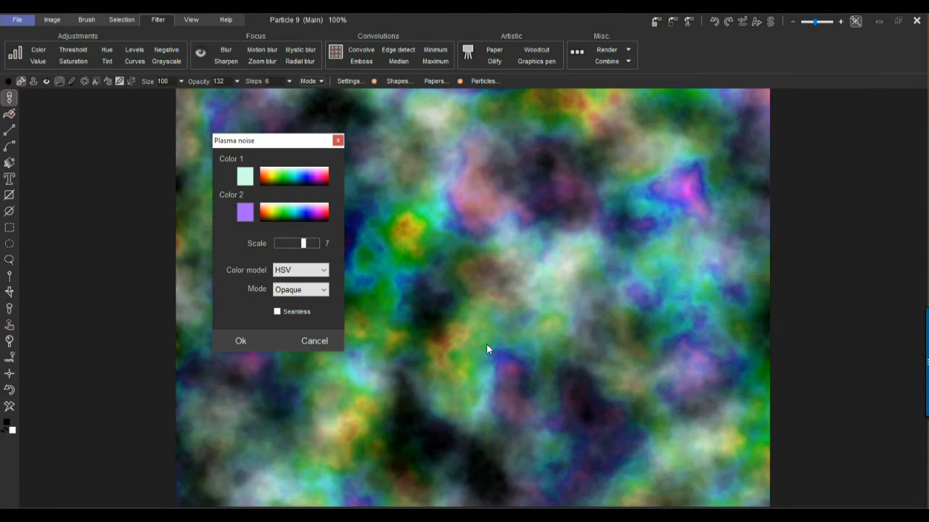
pyautogui.click(289, 212)
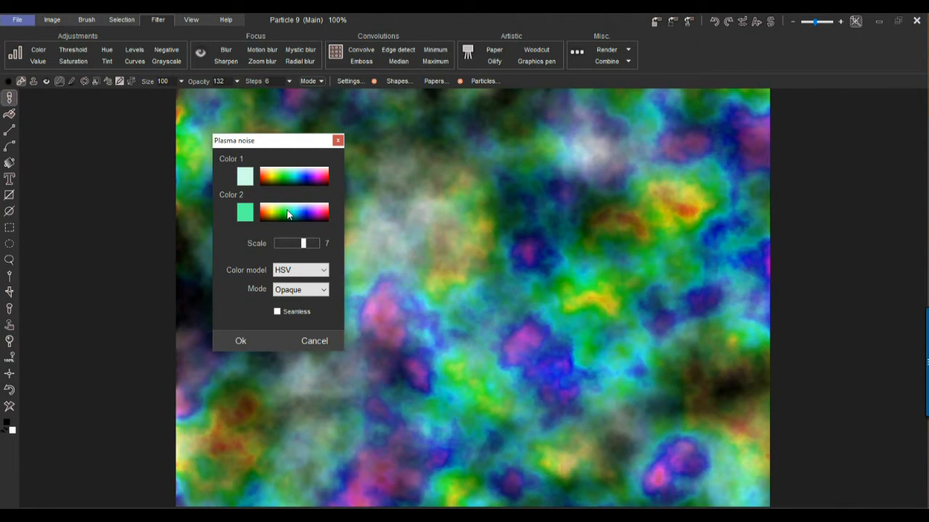
pyautogui.click(306, 211)
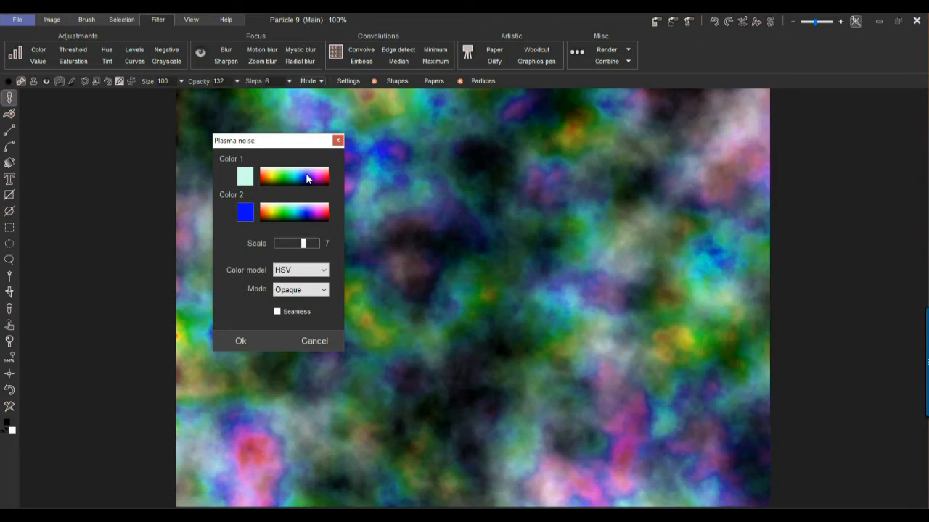
pyautogui.click(305, 172)
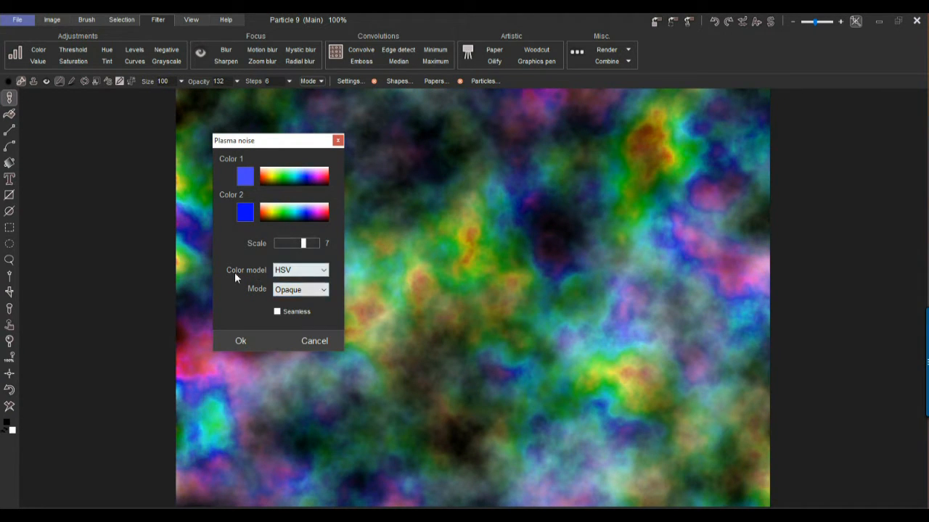
# Return the plasma to the 2 tone color model and try light green or blue as Color 1 with red or green as Color 2.
pyautogui.click(296, 270)
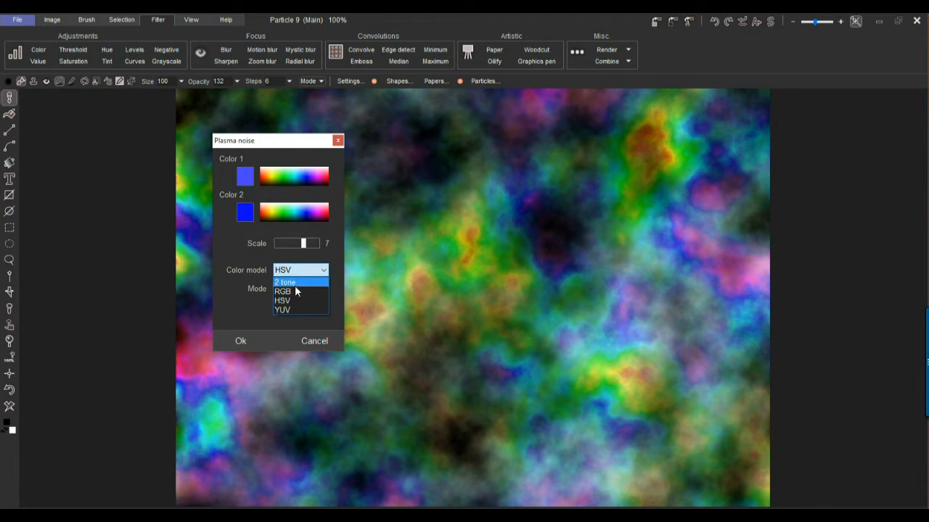
pyautogui.click(297, 283)
pyautogui.click(283, 179)
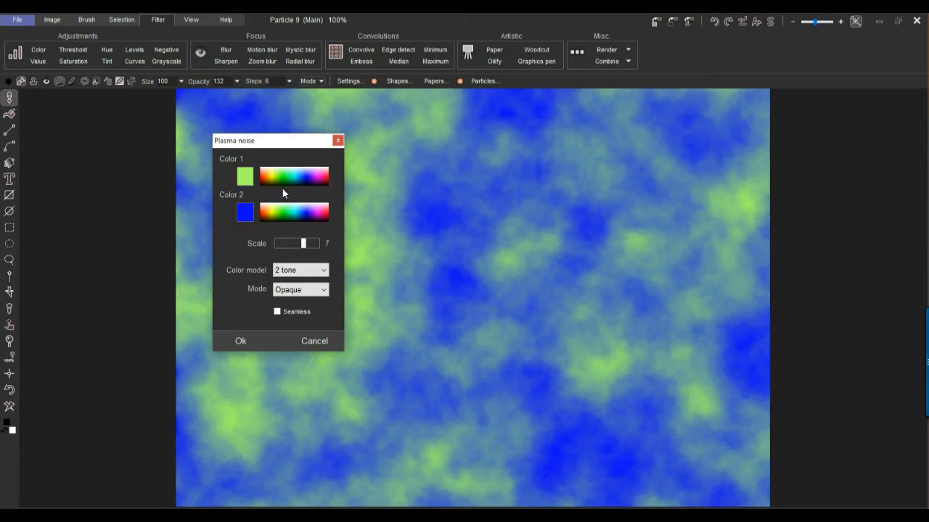
pyautogui.click(326, 215)
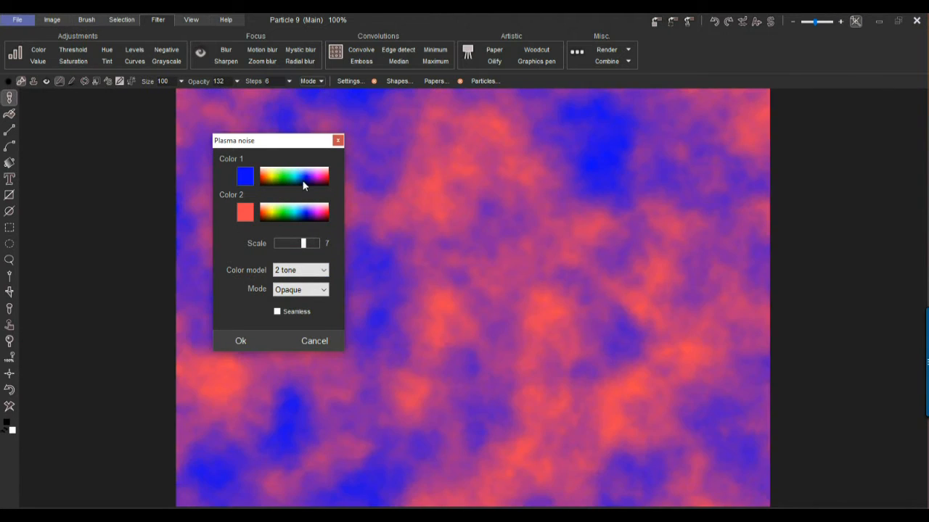
pyautogui.click(304, 181)
pyautogui.click(284, 214)
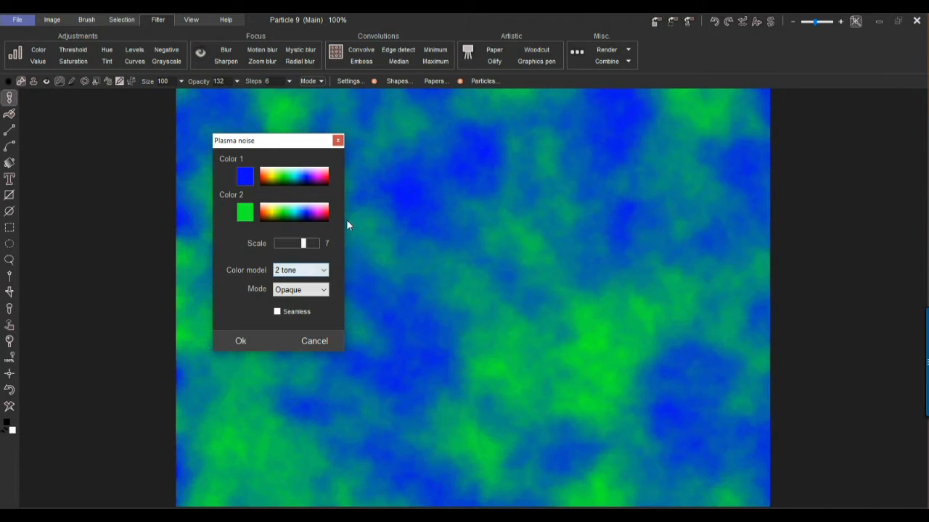
# Set the plasma's Color 2 to bright yellow, Color 1 to dark brown and Scale to 6, and apply the render.
pyautogui.click(269, 216)
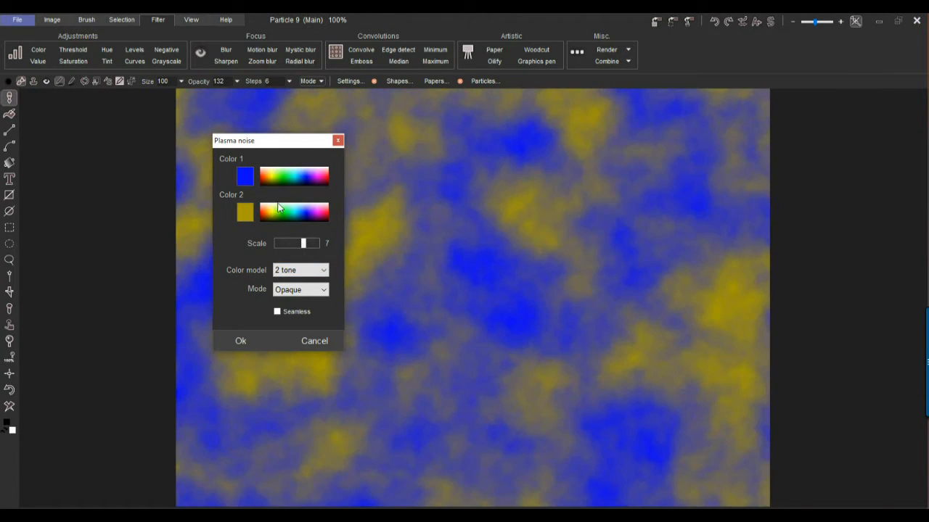
pyautogui.click(273, 213)
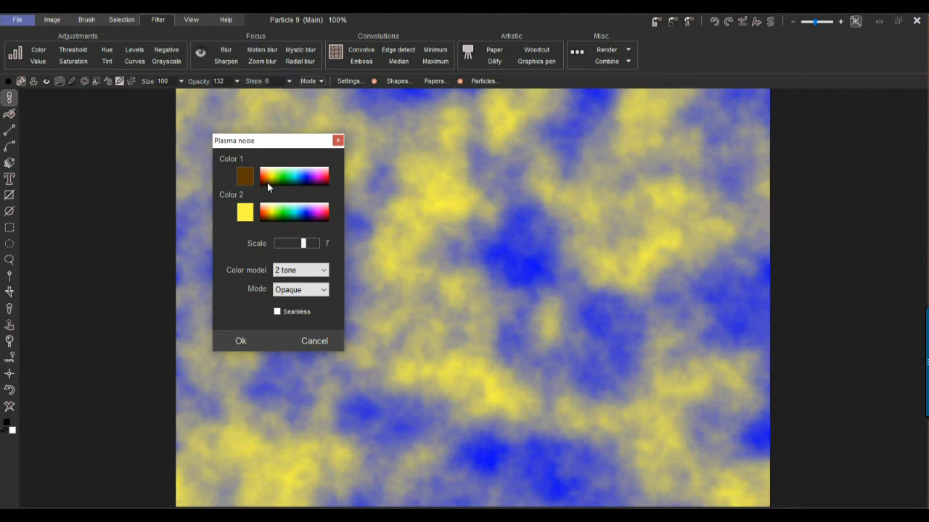
pyautogui.click(267, 182)
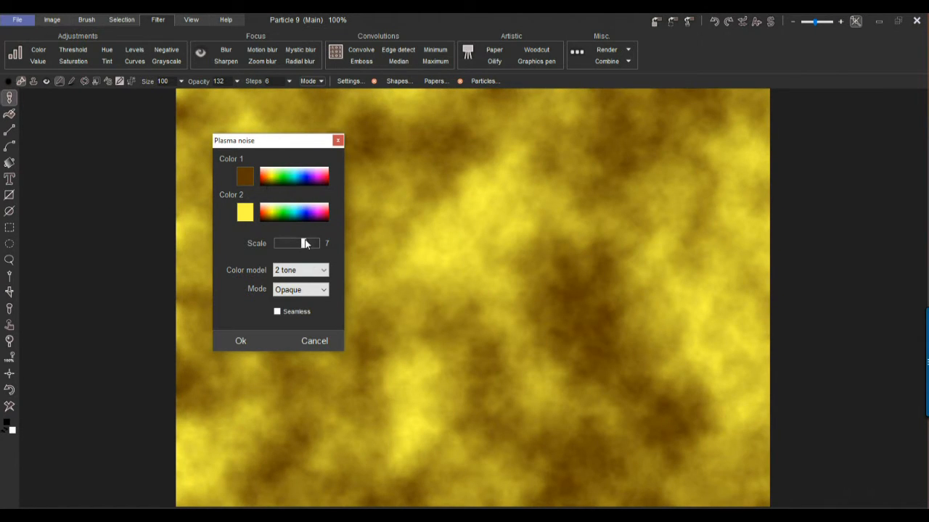
pyautogui.moveTo(303, 244); pyautogui.dragTo(300, 248)
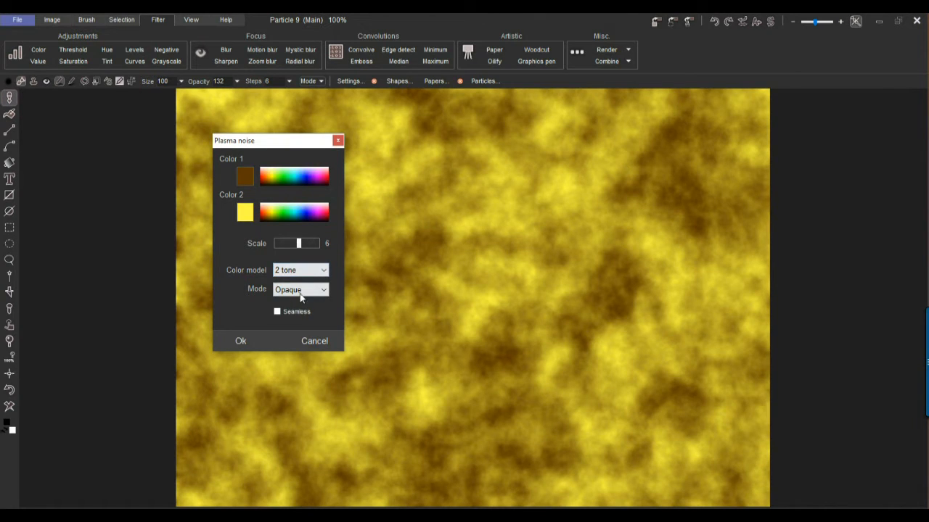
pyautogui.click(250, 340)
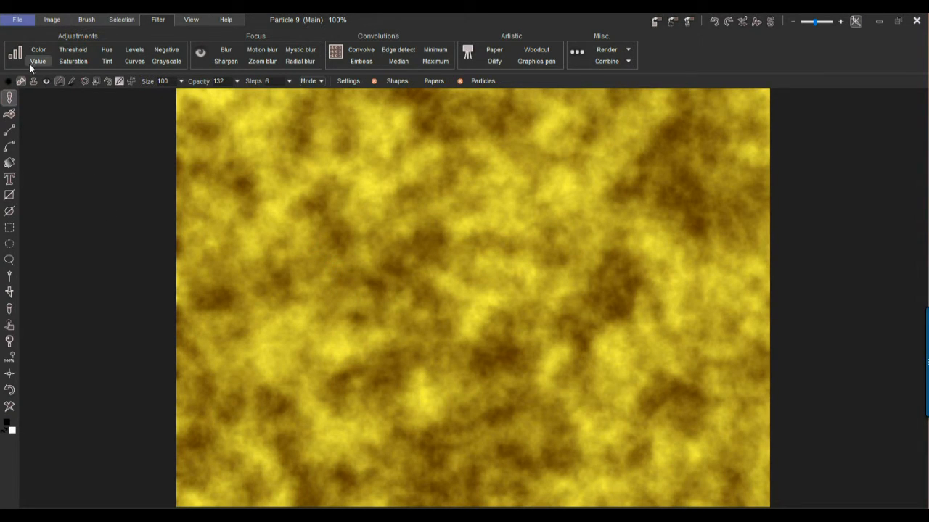
# Choose the Large cover brush from the Oils brush presets.
pyautogui.click(10, 99)
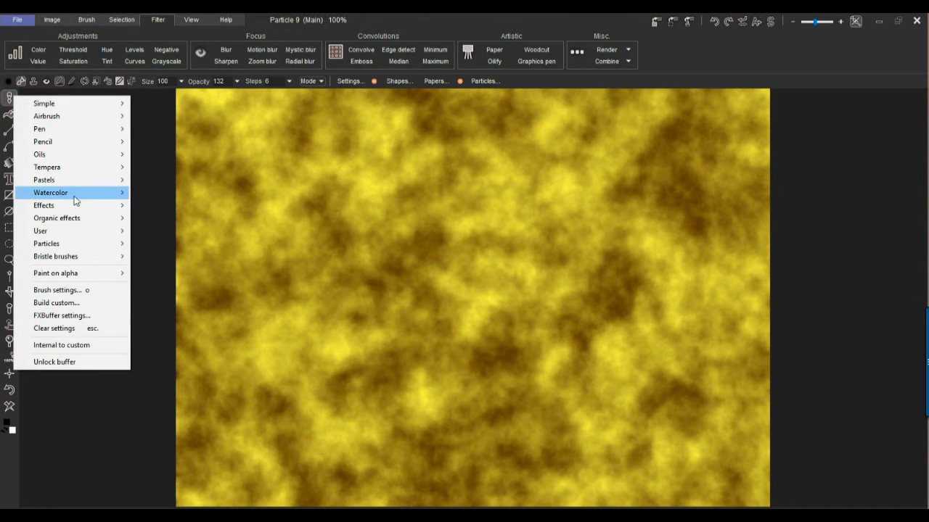
pyautogui.moveTo(85, 182)
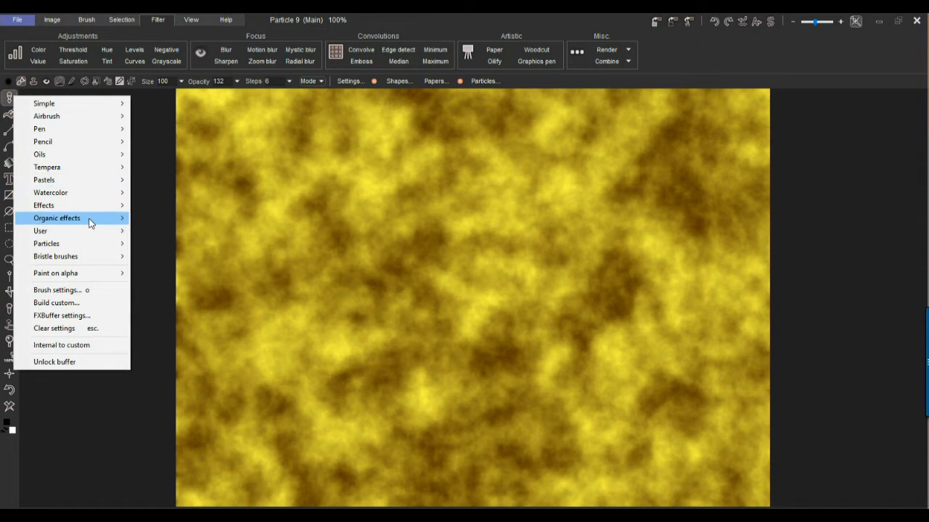
pyautogui.moveTo(91, 223)
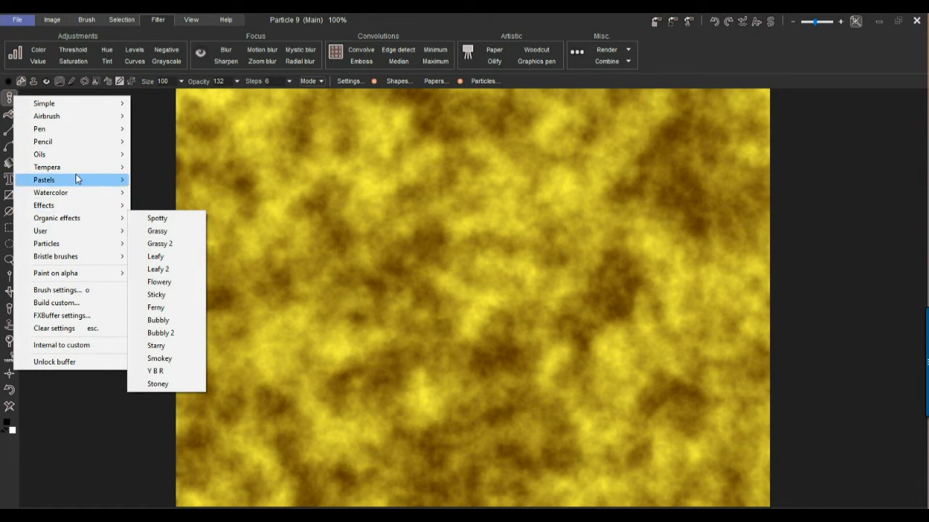
pyautogui.moveTo(72, 154)
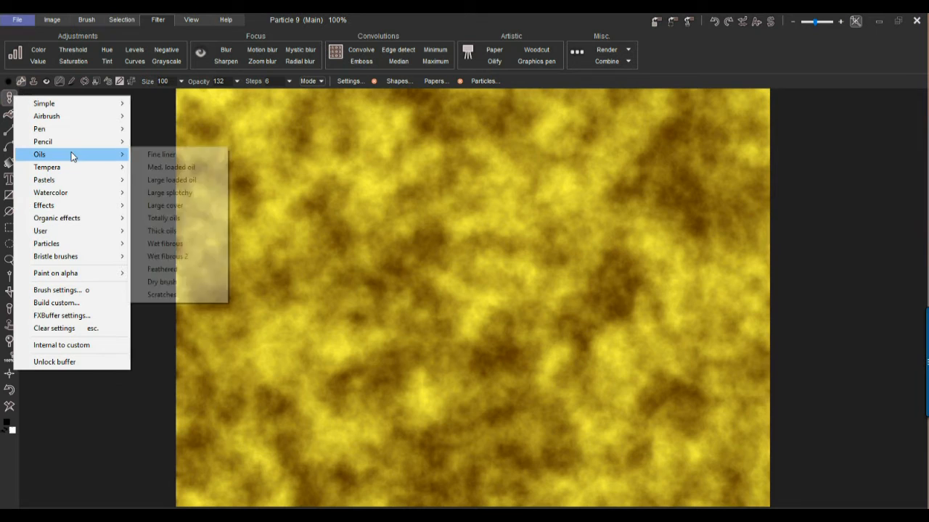
pyautogui.click(181, 209)
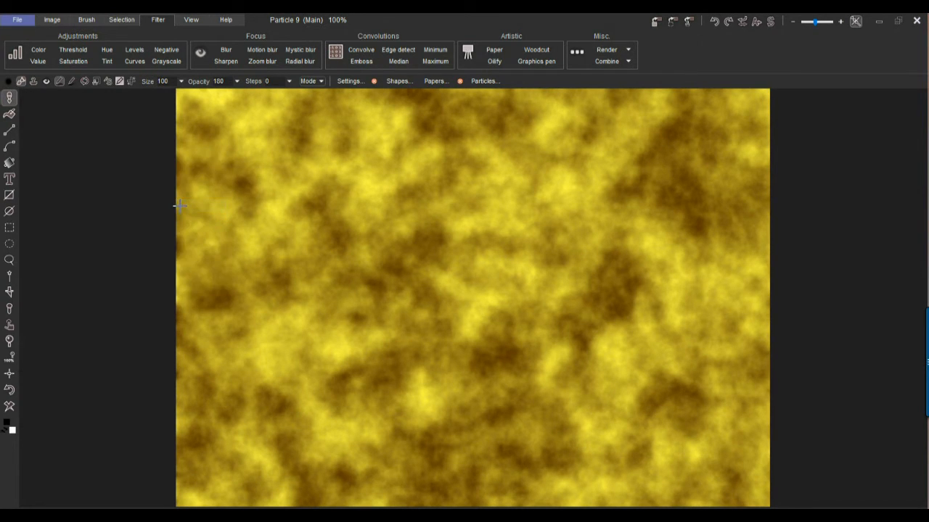
# Try to use the empty first slot of the temporary media bin in the canvas color popup.
pyautogui.rightClick(268, 354)
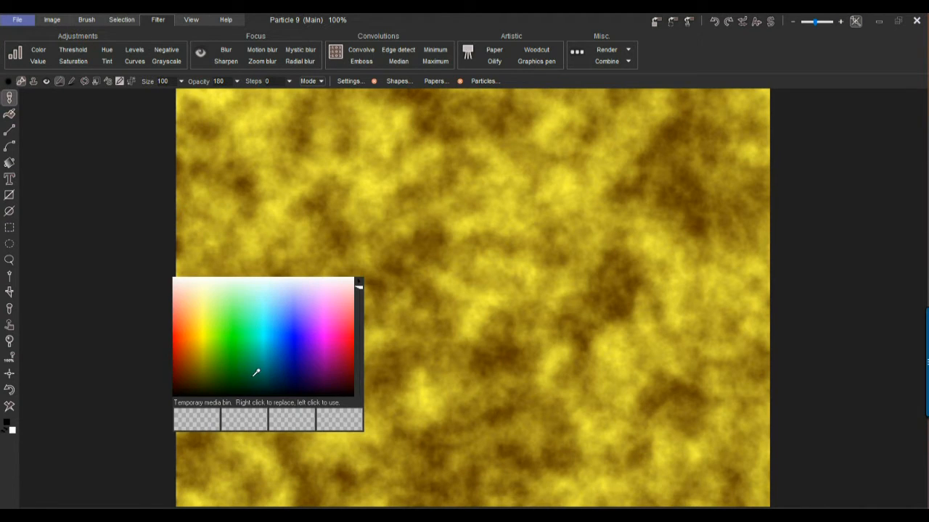
pyautogui.click(236, 354)
pyautogui.rightClick(280, 360)
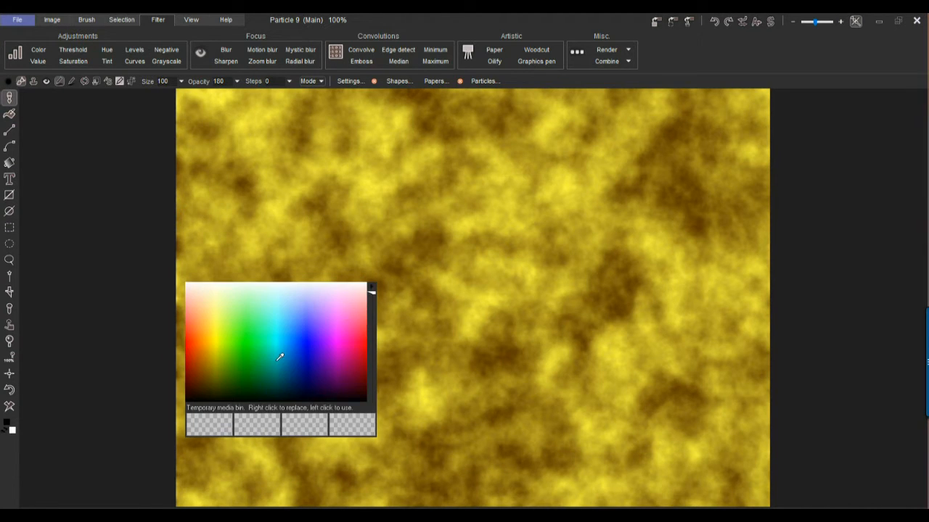
pyautogui.click(205, 429)
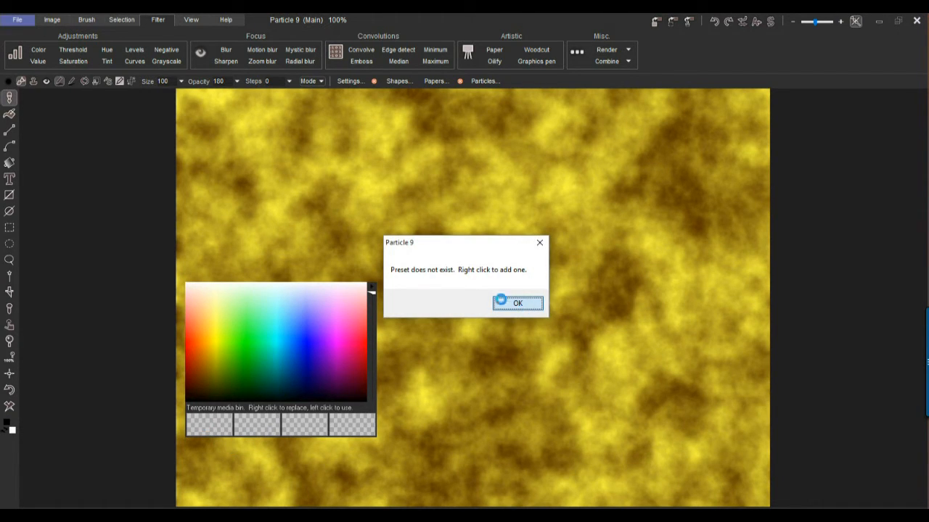
pyautogui.click(518, 304)
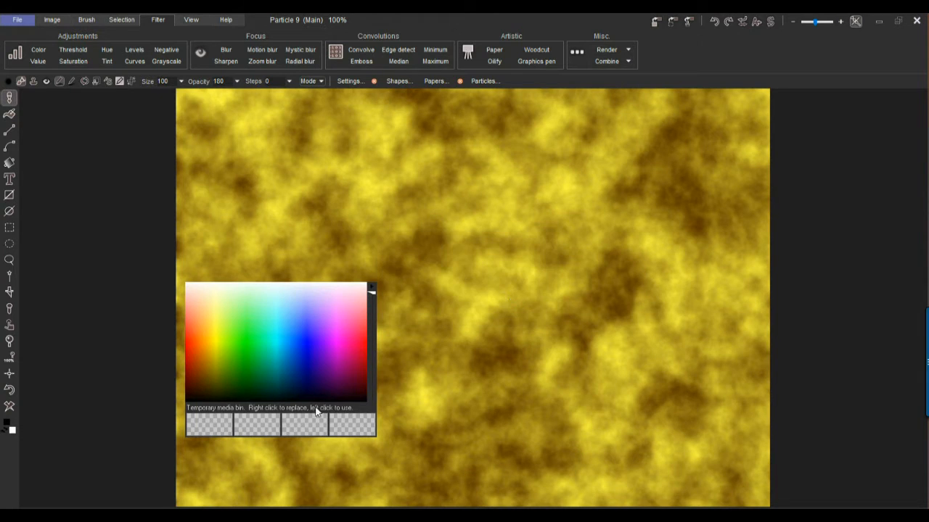
pyautogui.click(211, 424)
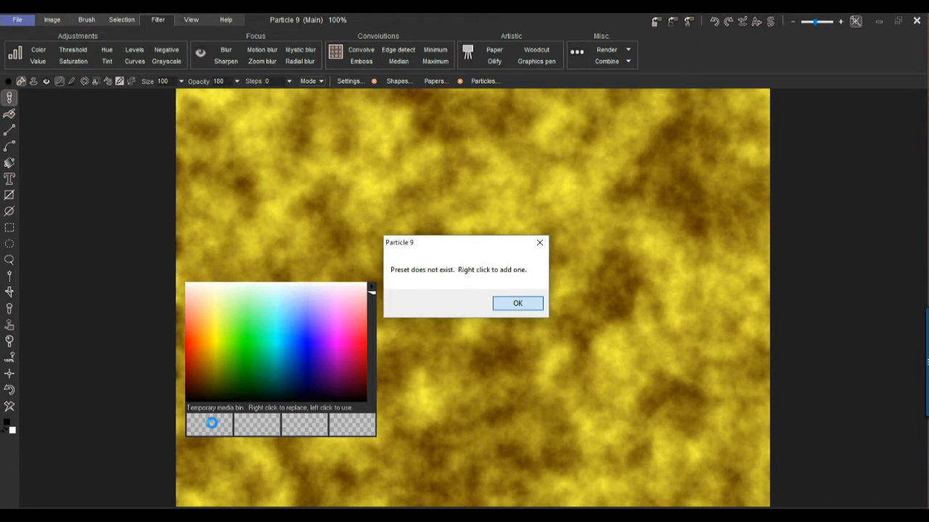
pyautogui.click(511, 303)
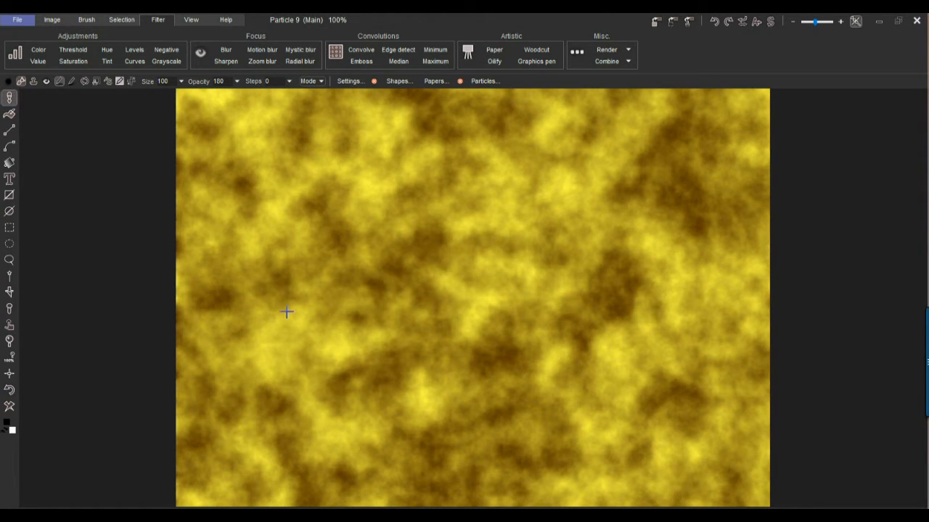
# Store the current brush preset in the first temporary media bin slot and pick dark green as the primary color.
pyautogui.rightClick(278, 411)
pyautogui.rightClick(288, 373)
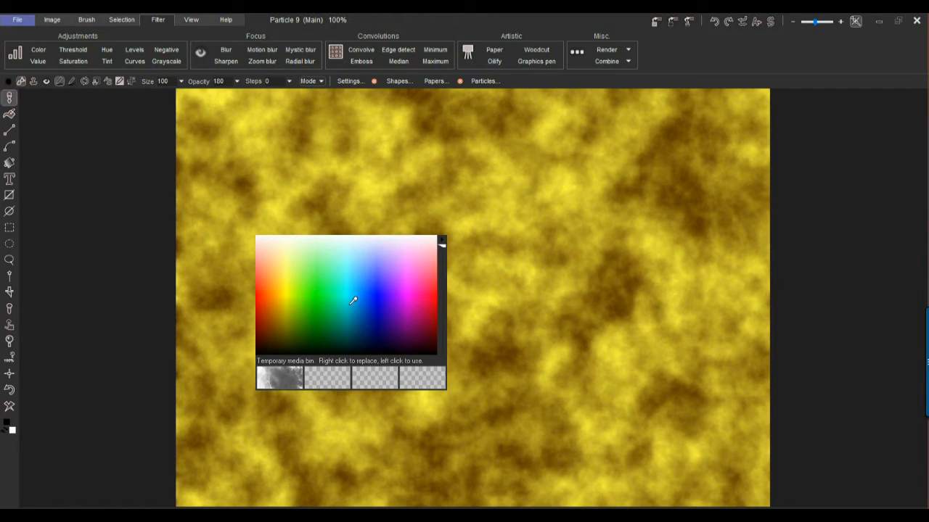
pyautogui.moveTo(275, 300); pyautogui.dragTo(309, 319)
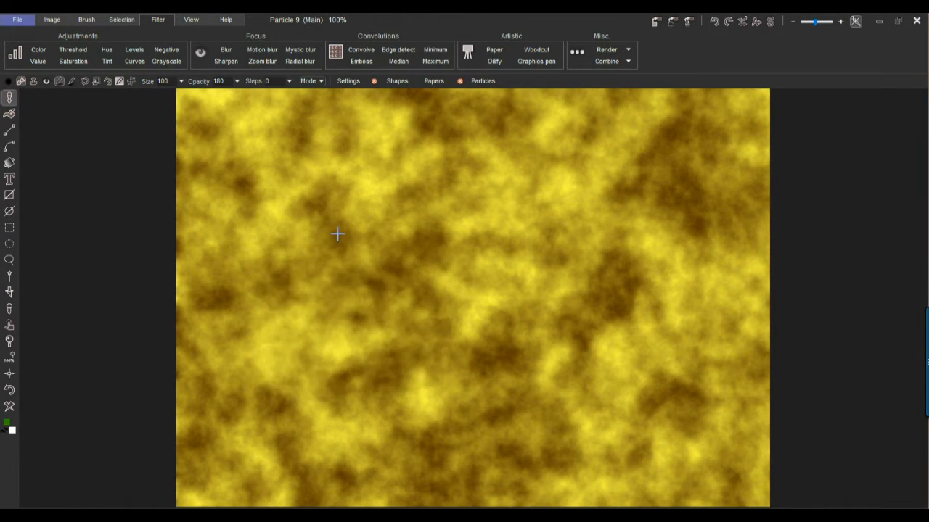
# Try painting winding green strokes across the plasma background with the oil brush.
pyautogui.moveTo(151, 249)
pyautogui.mouseDown()
pyautogui.moveTo(201, 249)
pyautogui.moveTo(264, 271)
pyautogui.moveTo(338, 342)
pyautogui.moveTo(474, 354)
pyautogui.moveTo(503, 203)
pyautogui.moveTo(707, 339)
pyautogui.moveTo(829, 385)
pyautogui.mouseUp()
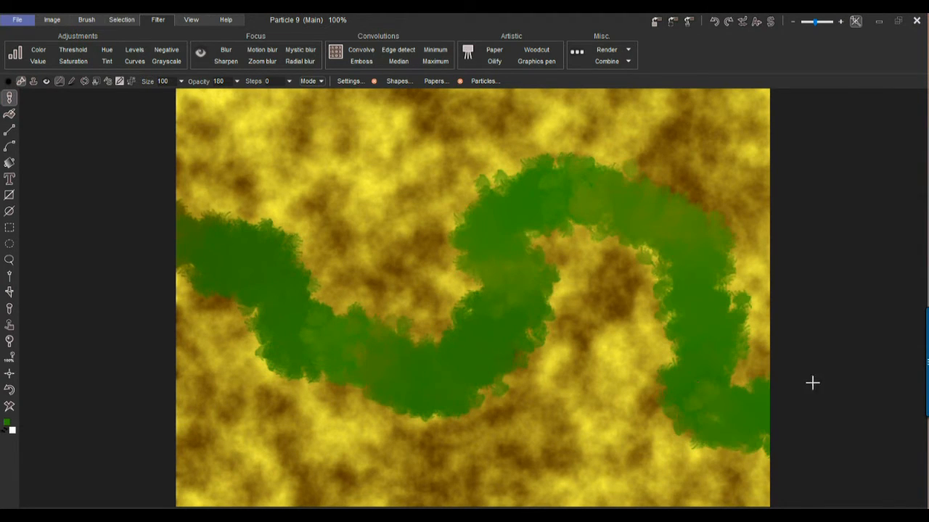
pyautogui.click(10, 390)
pyautogui.hotkey('ctrl', 'z')
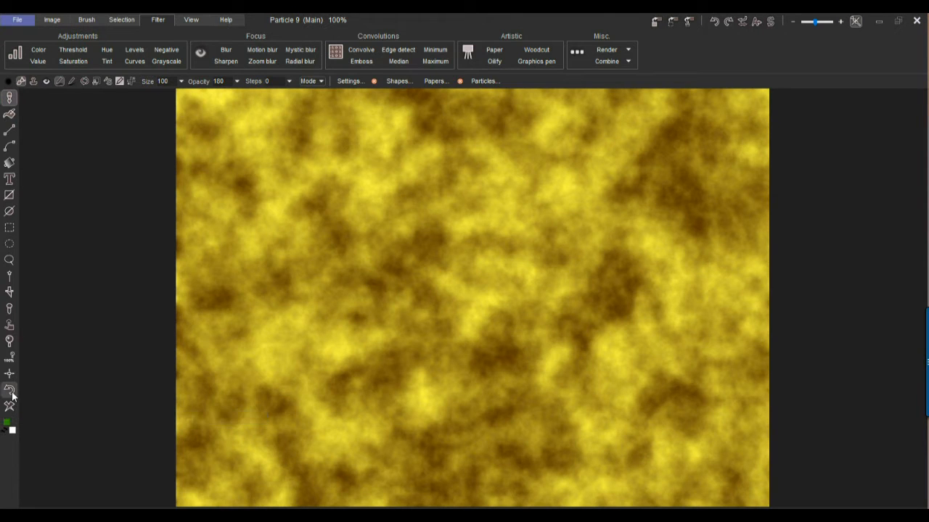
pyautogui.press('a')
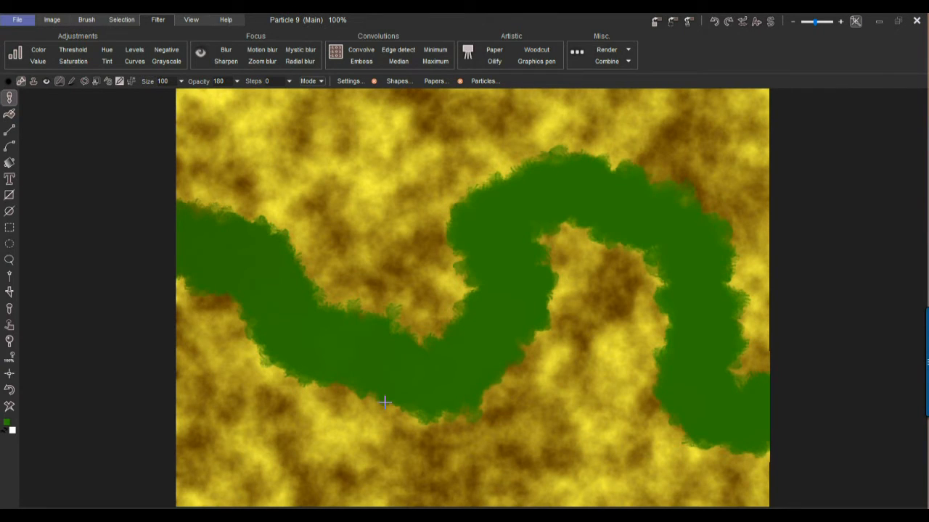
pyautogui.click(10, 392)
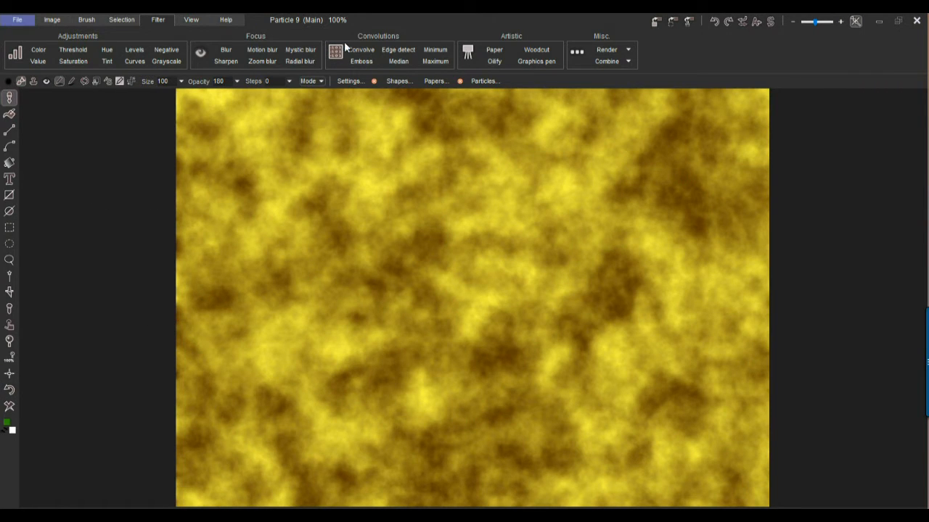
# Set the brush size to 18 and try a winding green stroke across the background.
pyautogui.click(86, 19)
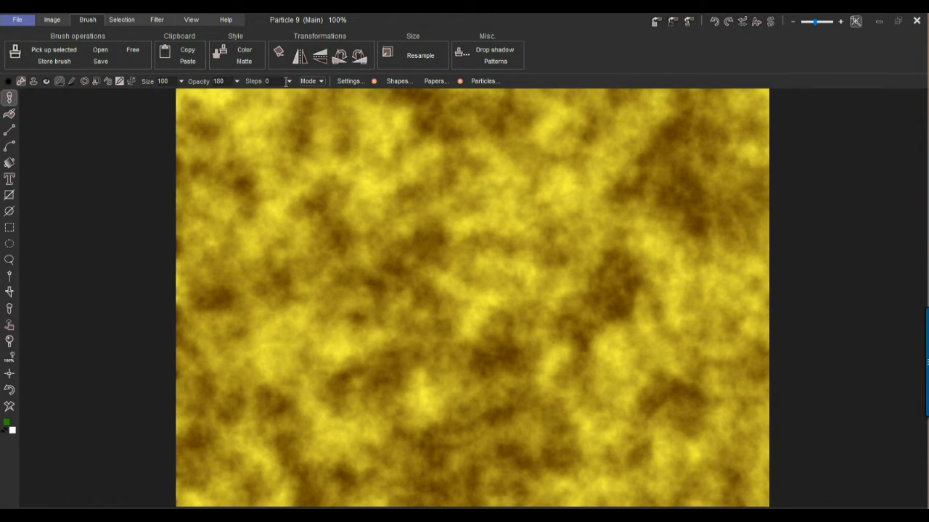
pyautogui.click(181, 81)
pyautogui.moveTo(140, 99); pyautogui.dragTo(126, 100)
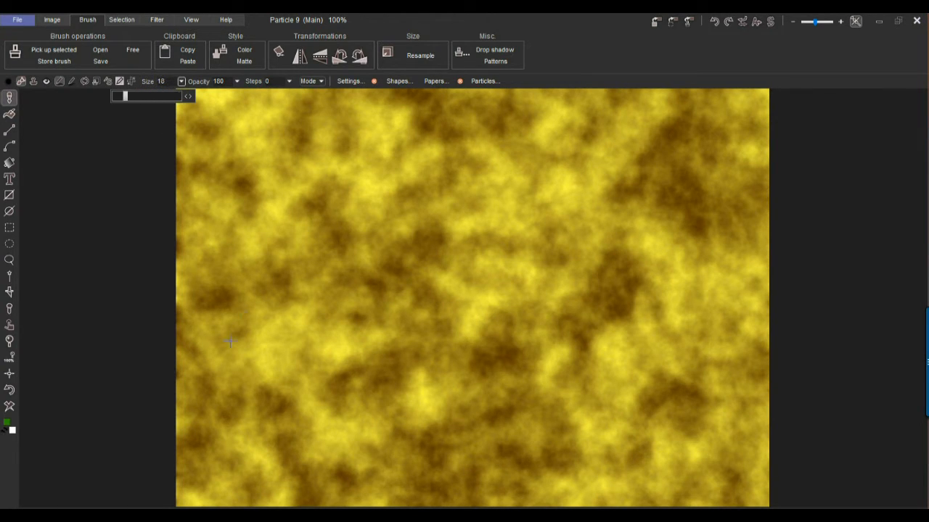
pyautogui.moveTo(176, 230)
pyautogui.mouseDown()
pyautogui.moveTo(188, 194)
pyautogui.moveTo(272, 212)
pyautogui.moveTo(335, 330)
pyautogui.moveTo(430, 185)
pyautogui.moveTo(546, 198)
pyautogui.moveTo(538, 253)
pyautogui.moveTo(584, 284)
pyautogui.moveTo(644, 269)
pyautogui.moveTo(617, 278)
pyautogui.mouseUp()
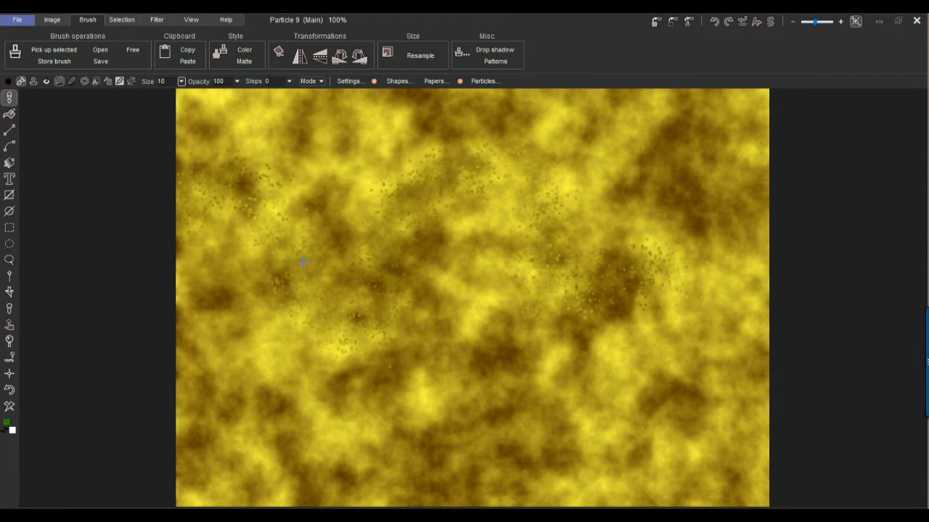
pyautogui.scroll(4, 302, 262)
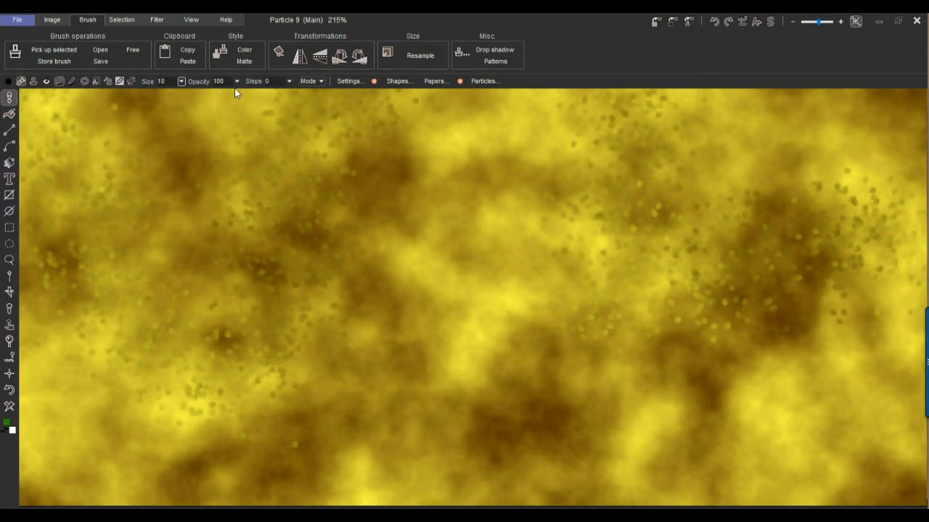
# Set the brush size to 56, clear the test strokes and paint a winding green band across the whole canvas.
pyautogui.click(181, 81)
pyautogui.moveTo(132, 93); pyautogui.dragTo(151, 104)
pyautogui.moveTo(187, 203); pyautogui.dragTo(346, 275)
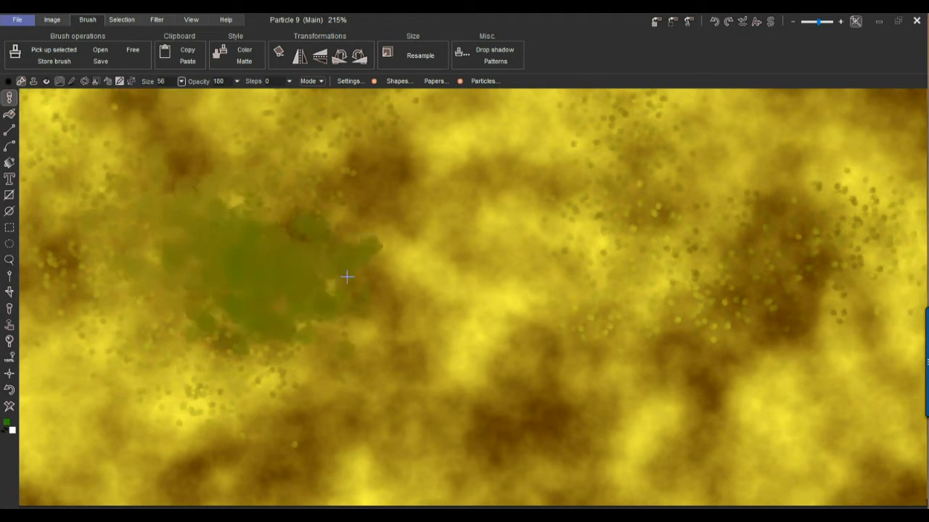
pyautogui.scroll(-2, 366, 297)
pyautogui.scroll(-3, 369, 256)
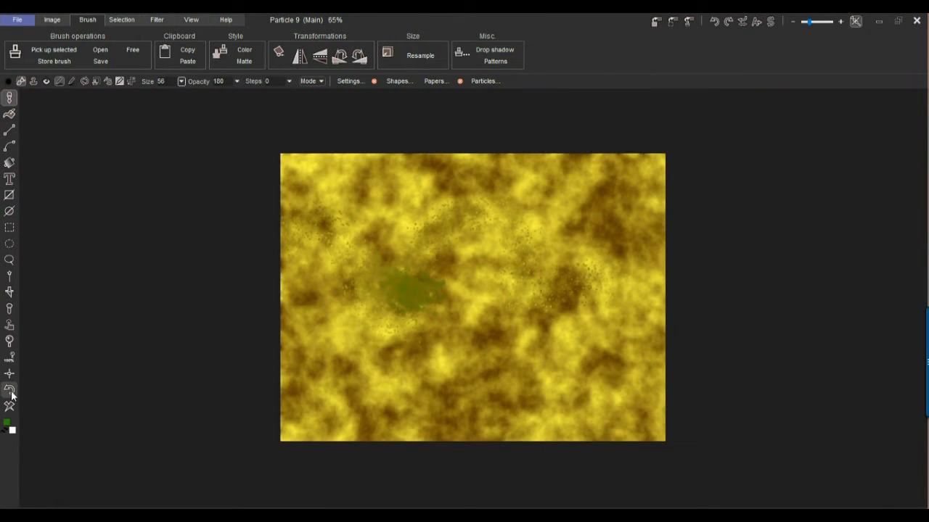
pyautogui.click(10, 392)
pyautogui.moveTo(255, 218)
pyautogui.mouseDown()
pyautogui.moveTo(420, 204)
pyautogui.moveTo(349, 374)
pyautogui.moveTo(414, 382)
pyautogui.moveTo(475, 356)
pyautogui.moveTo(603, 223)
pyautogui.moveTo(655, 285)
pyautogui.moveTo(610, 391)
pyautogui.moveTo(728, 410)
pyautogui.mouseUp()
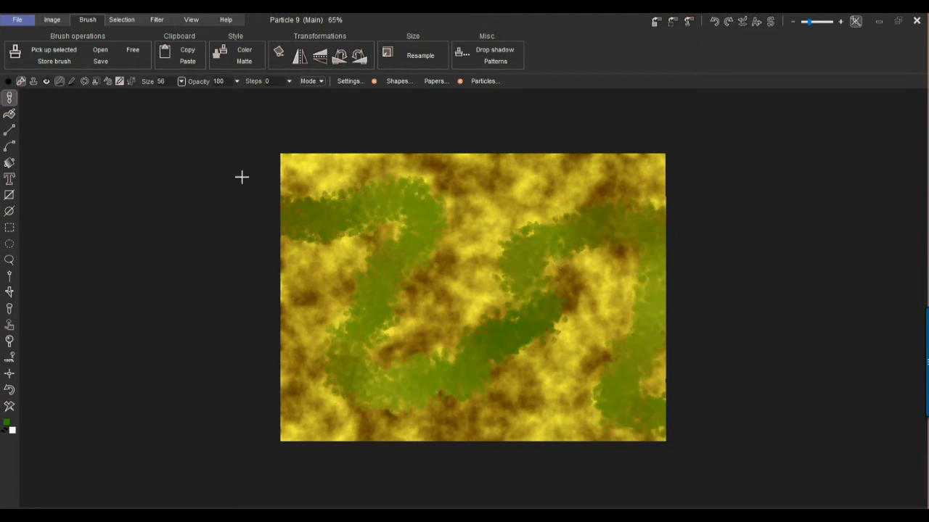
# Choose the Large airbrush preset and place its open Brush settings beside the canvas image.
pyautogui.click(10, 97)
pyautogui.moveTo(61, 126)
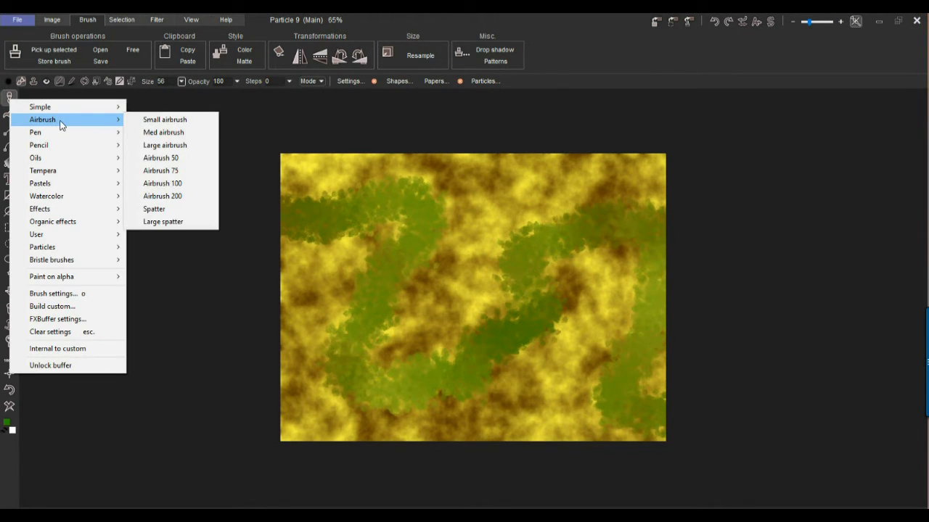
pyautogui.click(174, 145)
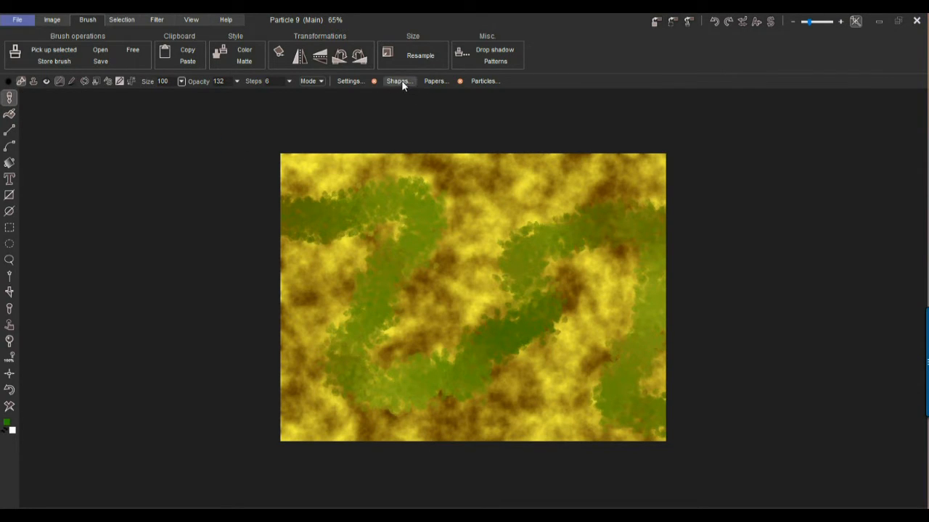
pyautogui.click(354, 86)
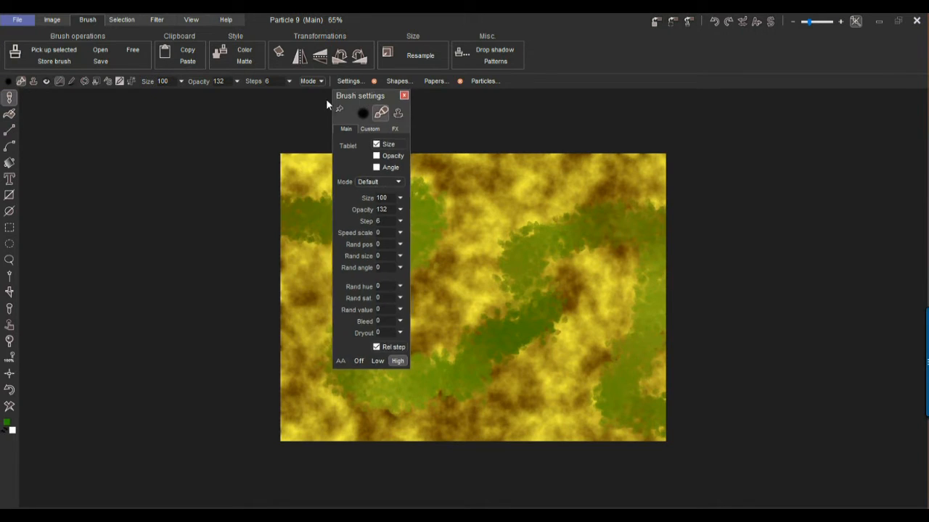
pyautogui.moveTo(363, 97); pyautogui.dragTo(183, 129)
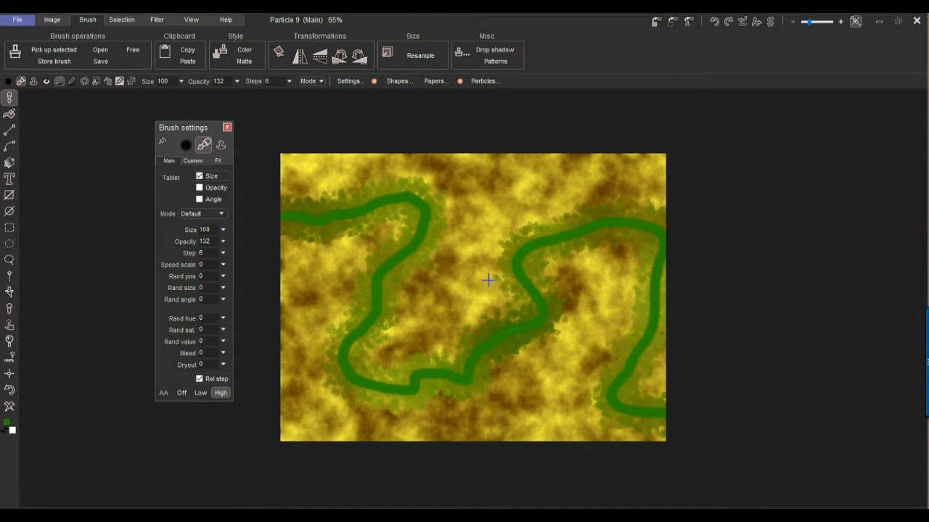
# Check the airbrush stroke along the green band up close and undo it.
pyautogui.scroll(3, 488, 280)
pyautogui.scroll(1, 672, 295)
pyautogui.scroll(-1, 689, 291)
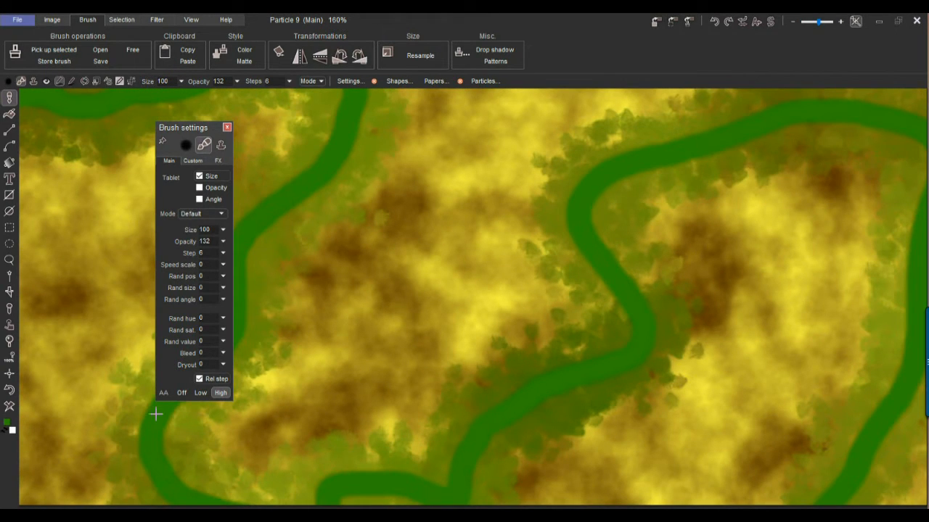
pyautogui.hotkey('ctrl', 'z')
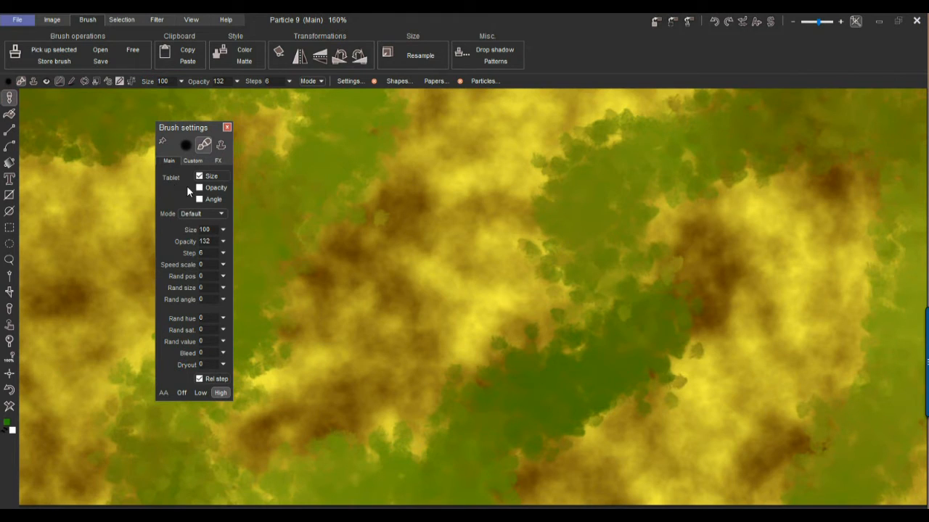
# Set Rand pos to 15 and try airbrush strokes over the green band, undoing each one.
pyautogui.click(222, 278)
pyautogui.moveTo(164, 290); pyautogui.dragTo(166, 294)
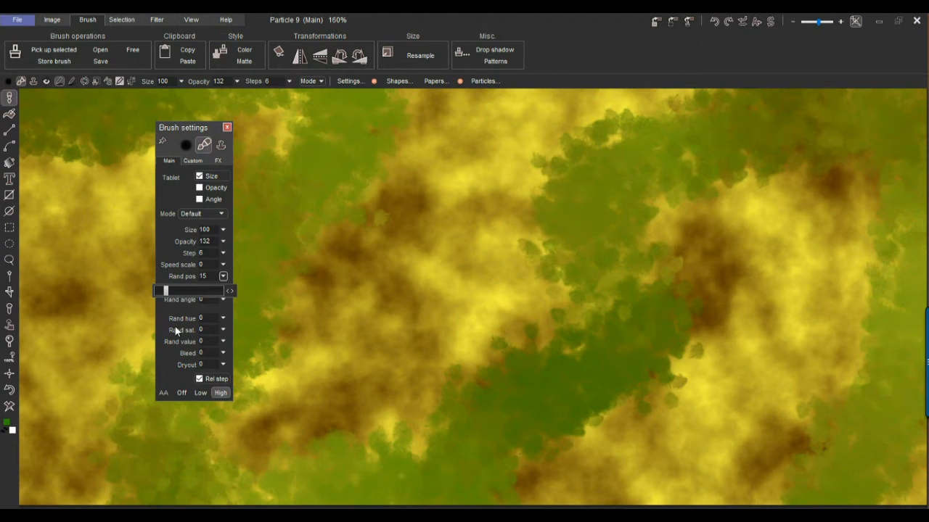
pyautogui.moveTo(98, 109)
pyautogui.mouseDown()
pyautogui.moveTo(217, 116)
pyautogui.moveTo(378, 98)
pyautogui.moveTo(472, 194)
pyautogui.mouseUp()
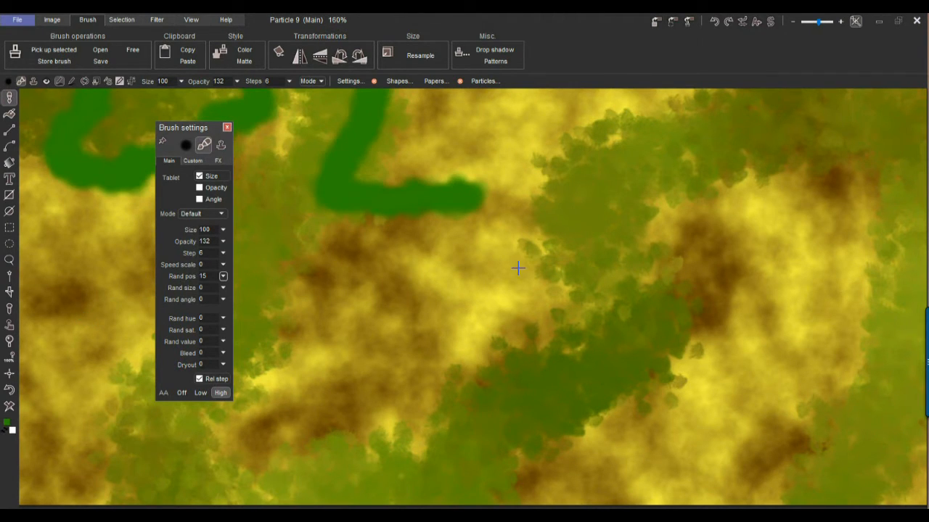
pyautogui.hotkey('ctrl', 'z')
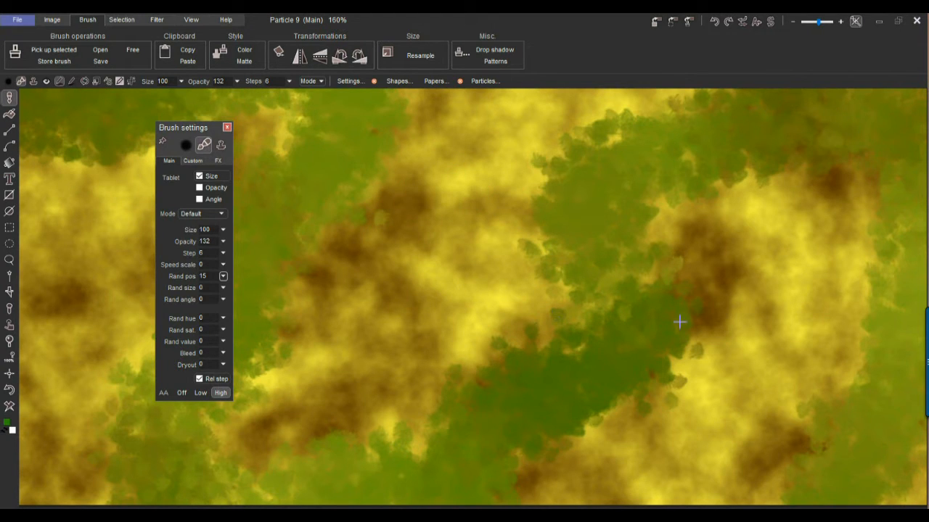
pyautogui.click(10, 358)
pyautogui.moveTo(239, 138)
pyautogui.mouseDown()
pyautogui.moveTo(281, 192)
pyautogui.moveTo(251, 301)
pyautogui.moveTo(359, 302)
pyautogui.moveTo(422, 170)
pyautogui.moveTo(527, 286)
pyautogui.moveTo(653, 327)
pyautogui.mouseUp()
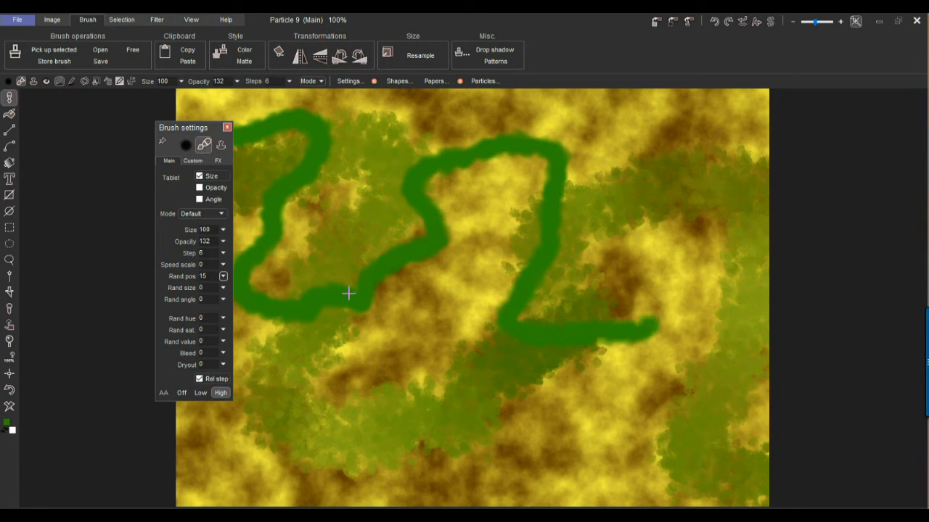
pyautogui.hotkey('ctrl', 'z')
# Move the Brush settings clear of the image, then paint and inspect an airbrush stroke along the whole green band.
pyautogui.moveTo(189, 131)
pyautogui.mouseDown()
pyautogui.moveTo(125, 143)
pyautogui.moveTo(91, 158)
pyautogui.mouseUp()
pyautogui.moveTo(178, 172)
pyautogui.mouseDown()
pyautogui.moveTo(275, 172)
pyautogui.moveTo(372, 151)
pyautogui.moveTo(390, 193)
pyautogui.moveTo(297, 386)
pyautogui.moveTo(300, 434)
pyautogui.moveTo(418, 420)
pyautogui.moveTo(528, 354)
pyautogui.moveTo(562, 216)
pyautogui.moveTo(651, 185)
pyautogui.moveTo(718, 196)
pyautogui.moveTo(759, 293)
pyautogui.moveTo(772, 409)
pyautogui.moveTo(714, 458)
pyautogui.moveTo(790, 468)
pyautogui.mouseUp()
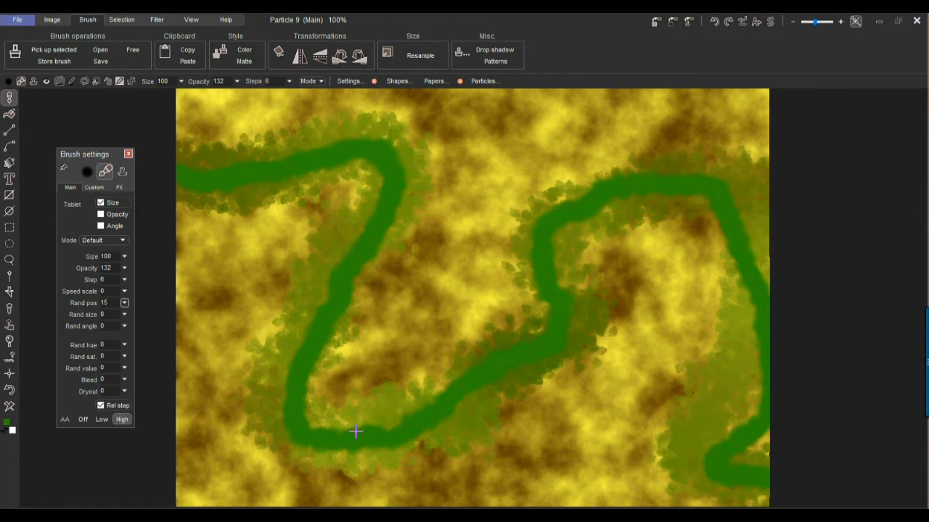
pyautogui.scroll(5, 434, 325)
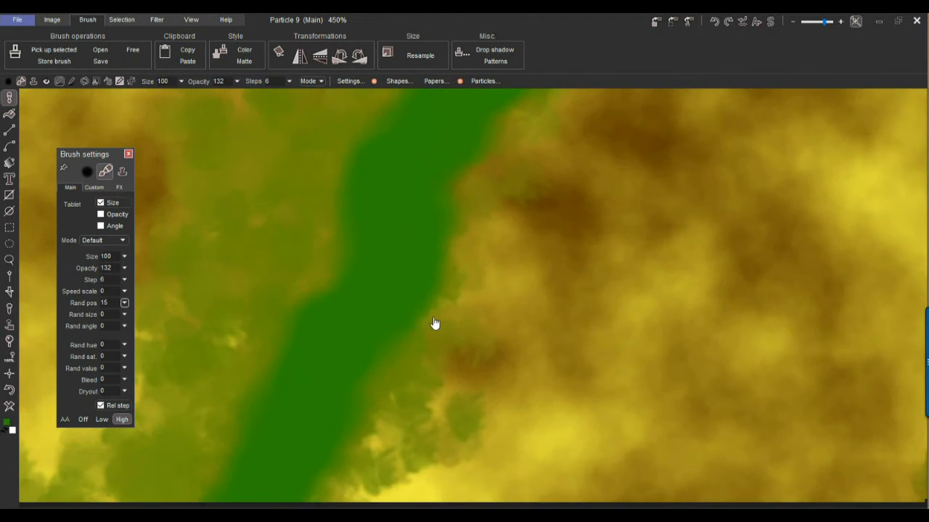
pyautogui.scroll(-5, 430, 325)
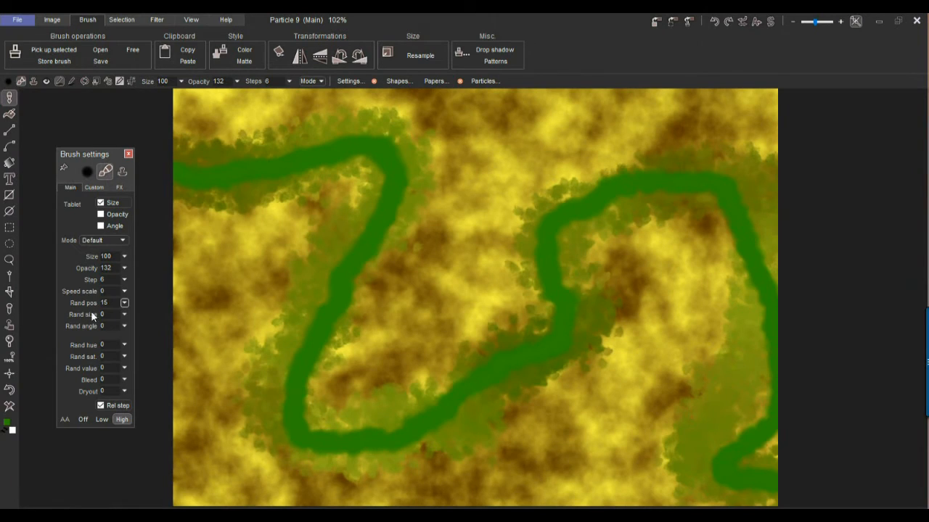
# Set Rand pos to 41 and Rand size to 13, and undo the previous airbrush stroke.
pyautogui.click(124, 303)
pyautogui.moveTo(67, 317); pyautogui.dragTo(84, 317)
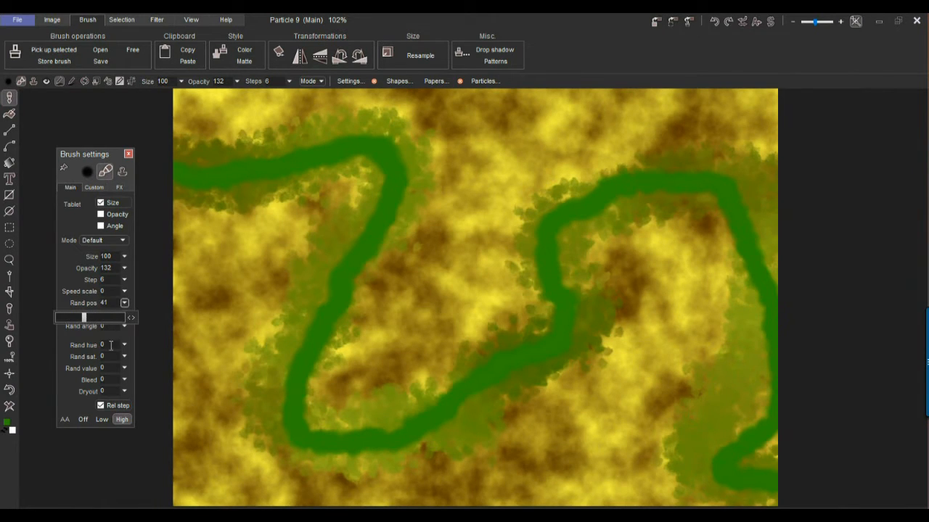
pyautogui.click(80, 283)
pyautogui.click(125, 315)
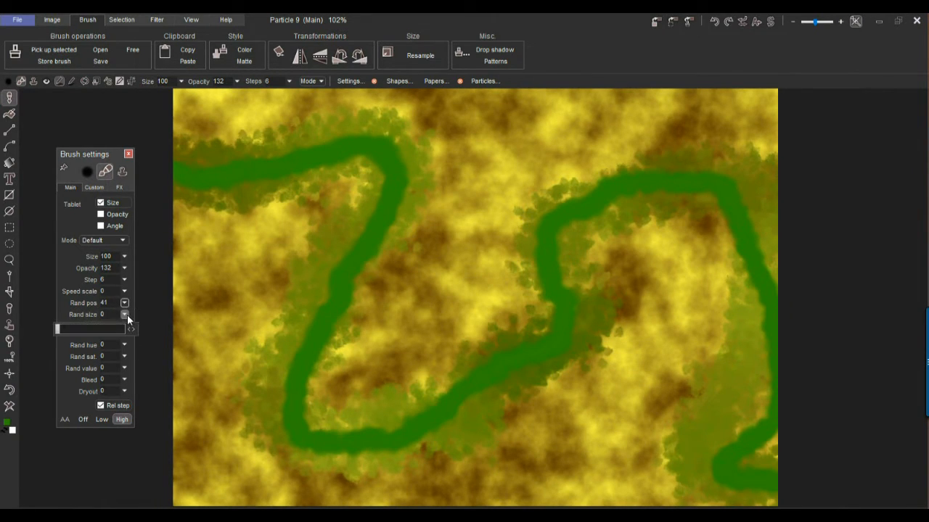
pyautogui.moveTo(72, 330); pyautogui.dragTo(84, 330)
pyautogui.click(285, 179)
pyautogui.hotkey('ctrl', 'z')
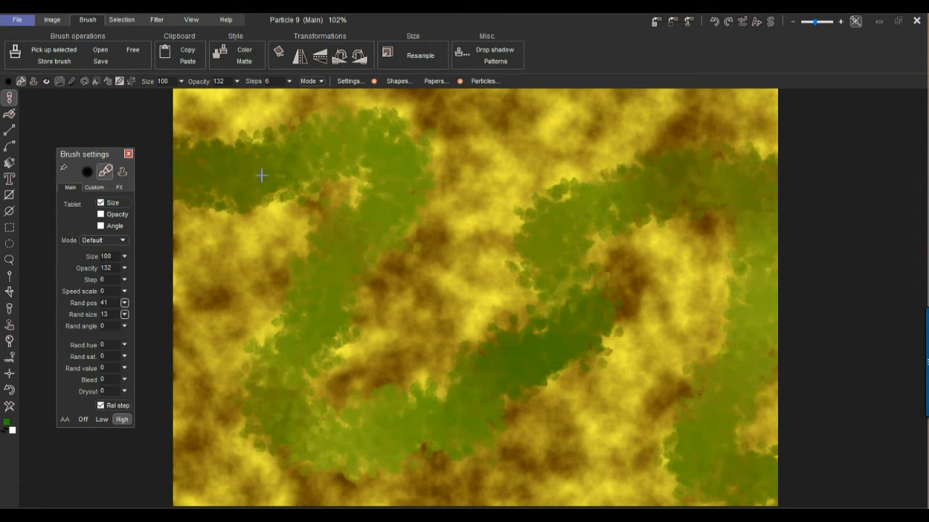
# Paint a green airbrush stroke along the winding band and partially fade it into the underlying paint.
pyautogui.moveTo(162, 166)
pyautogui.mouseDown()
pyautogui.moveTo(203, 180)
pyautogui.moveTo(358, 144)
pyautogui.moveTo(389, 188)
pyautogui.moveTo(337, 245)
pyautogui.moveTo(284, 366)
pyautogui.moveTo(283, 413)
pyautogui.moveTo(344, 435)
pyautogui.moveTo(441, 420)
pyautogui.moveTo(532, 335)
pyautogui.moveTo(531, 254)
pyautogui.moveTo(623, 185)
pyautogui.moveTo(703, 175)
pyautogui.moveTo(744, 230)
pyautogui.moveTo(754, 381)
pyautogui.moveTo(721, 428)
pyautogui.moveTo(726, 463)
pyautogui.moveTo(769, 463)
pyautogui.moveTo(770, 432)
pyautogui.mouseUp()
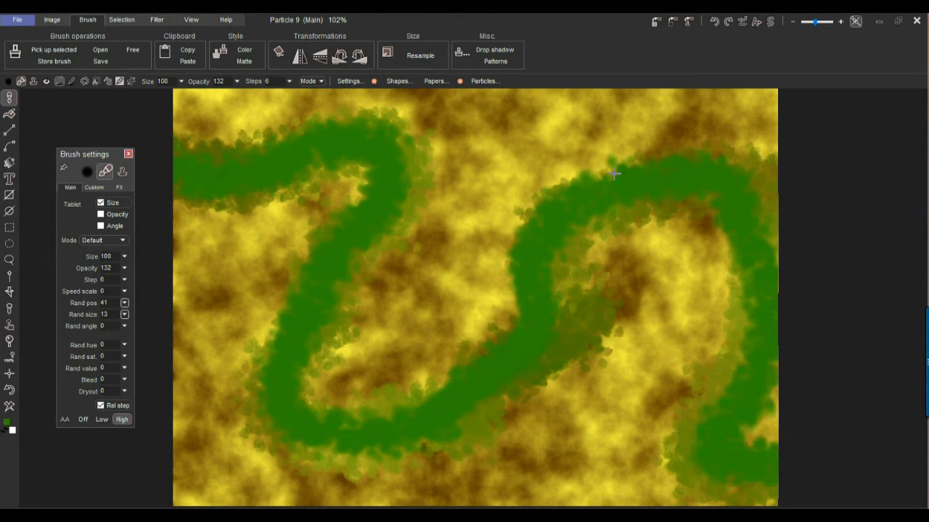
pyautogui.click(745, 24)
pyautogui.moveTo(773, 54)
pyautogui.mouseDown()
pyautogui.moveTo(693, 57)
pyautogui.moveTo(774, 57)
pyautogui.moveTo(665, 72)
pyautogui.moveTo(707, 64)
pyautogui.moveTo(733, 65)
pyautogui.moveTo(730, 72)
pyautogui.mouseUp()
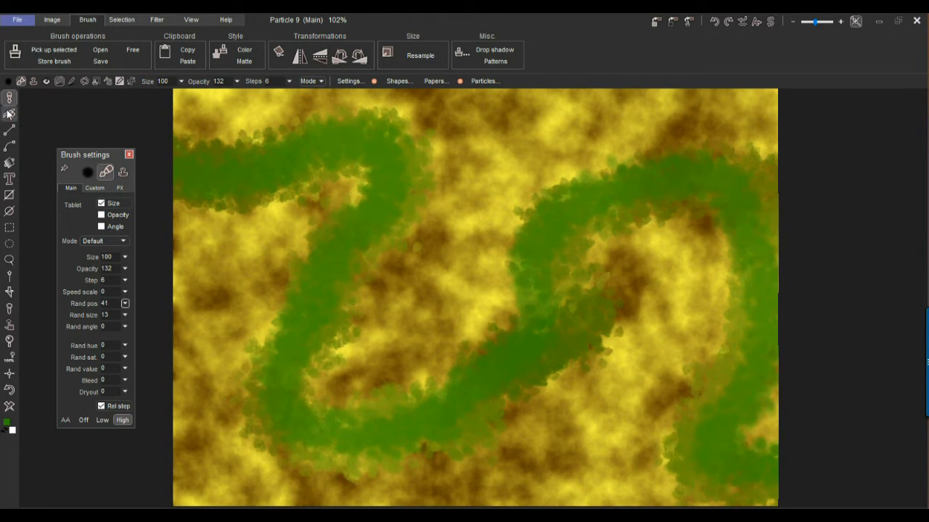
# Pick dark blue as the primary color and try airbrush strokes over the green band, undoing each one.
pyautogui.rightClick(401, 271)
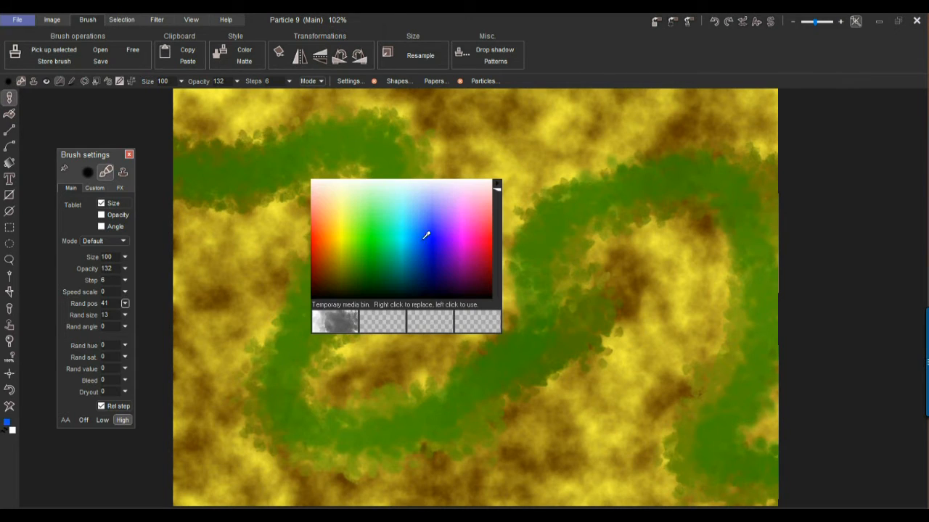
pyautogui.click(432, 191)
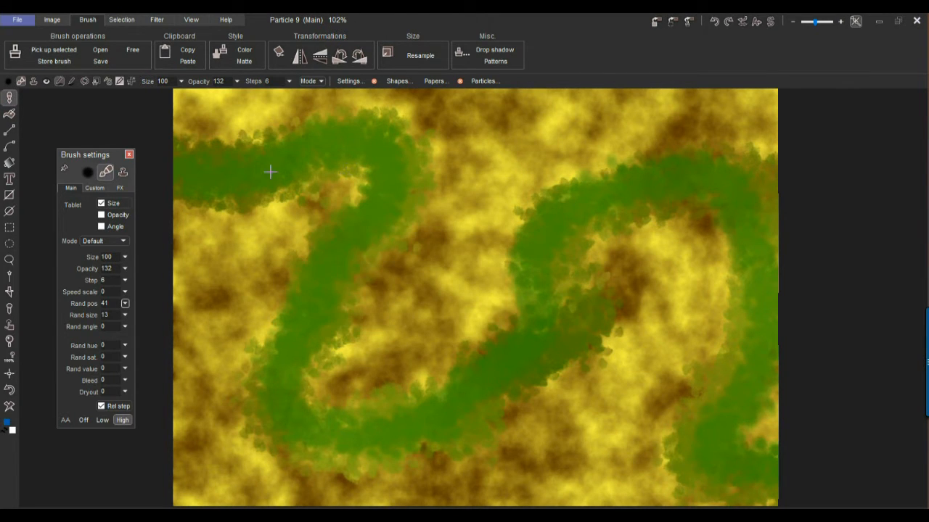
pyautogui.moveTo(181, 166)
pyautogui.mouseDown()
pyautogui.moveTo(255, 171)
pyautogui.moveTo(367, 153)
pyautogui.mouseUp()
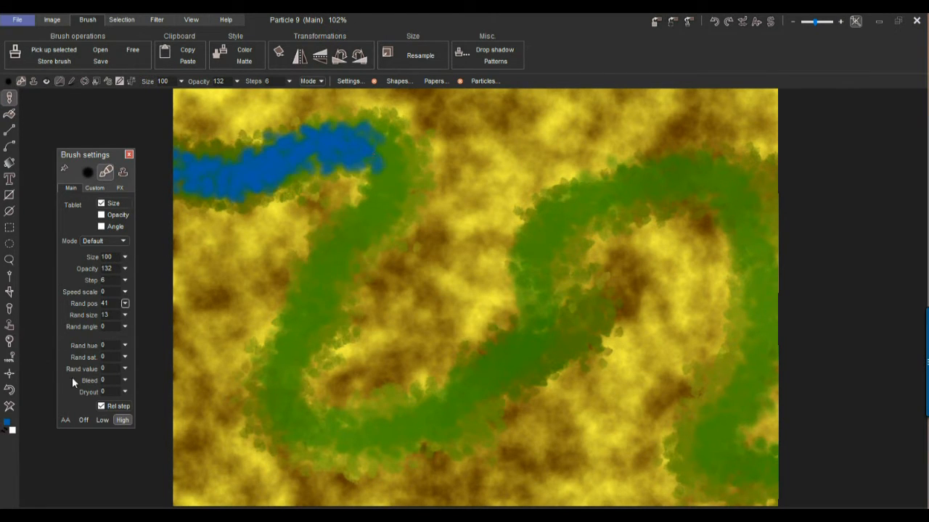
pyautogui.click(10, 393)
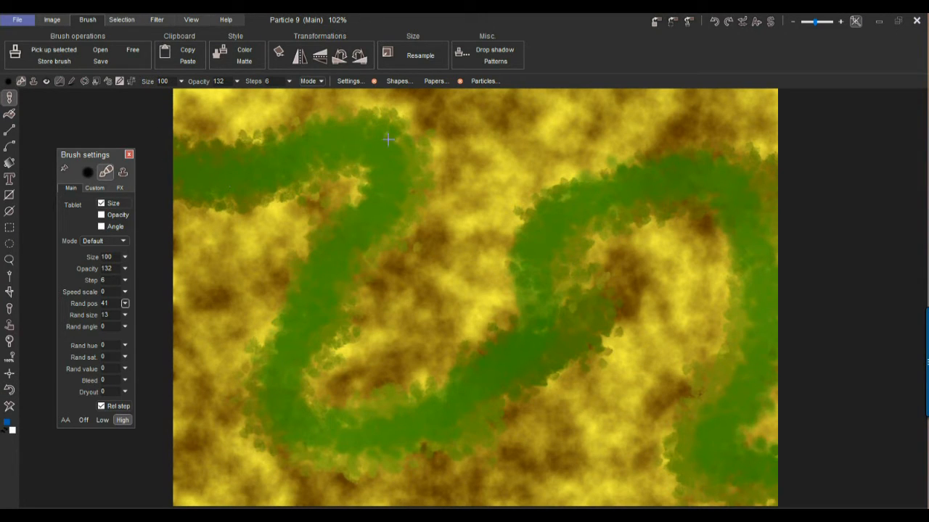
pyautogui.moveTo(182, 155)
pyautogui.mouseDown()
pyautogui.moveTo(312, 157)
pyautogui.moveTo(468, 138)
pyautogui.moveTo(332, 306)
pyautogui.moveTo(293, 409)
pyautogui.moveTo(328, 439)
pyautogui.mouseUp()
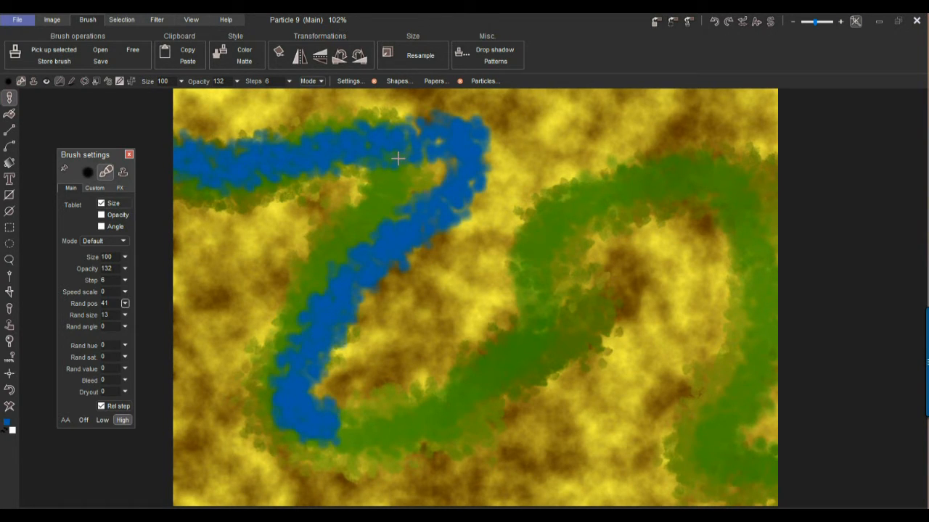
pyautogui.hotkey('ctrl', 'z')
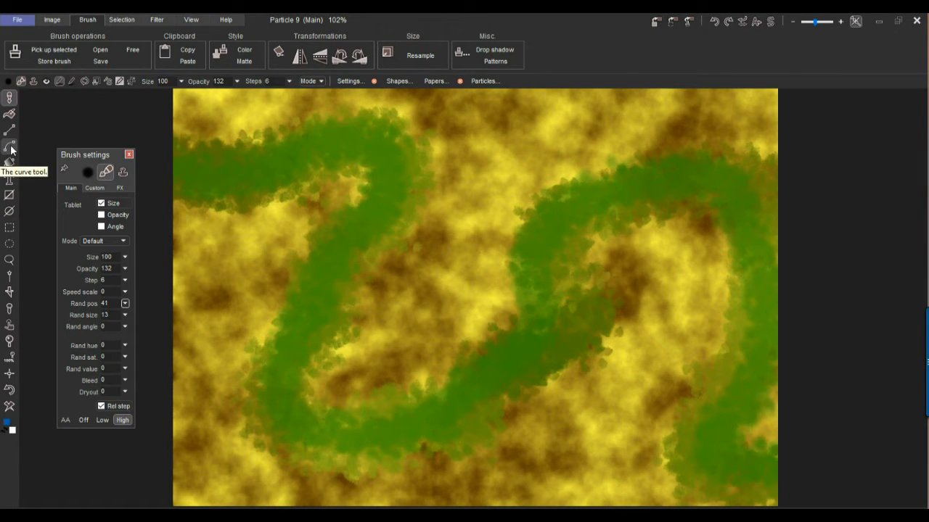
# Move the Brush settings clear of the canvas and plot a trial seven-point B-spline with the Curve tool.
pyautogui.click(9, 147)
pyautogui.moveTo(102, 154)
pyautogui.mouseDown()
pyautogui.moveTo(80, 231)
pyautogui.moveTo(82, 204)
pyautogui.mouseUp()
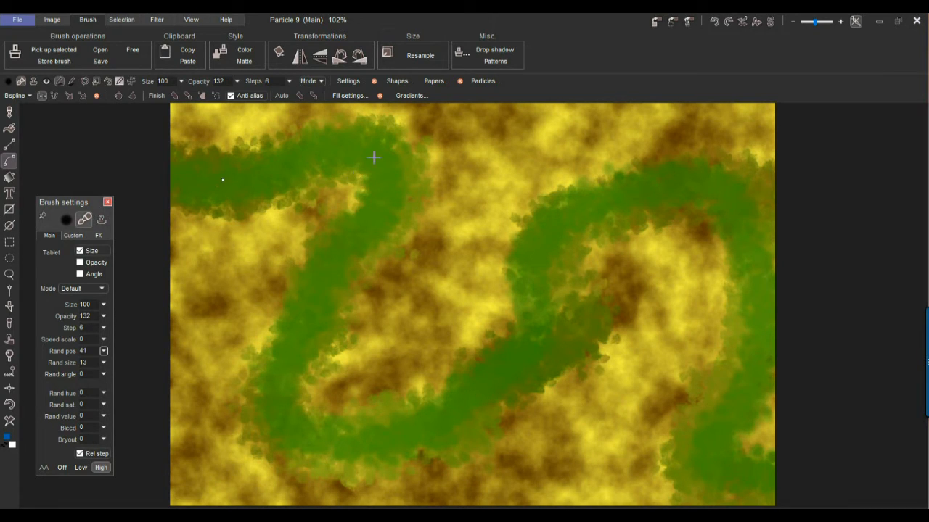
pyautogui.click(475, 248)
pyautogui.click(398, 334)
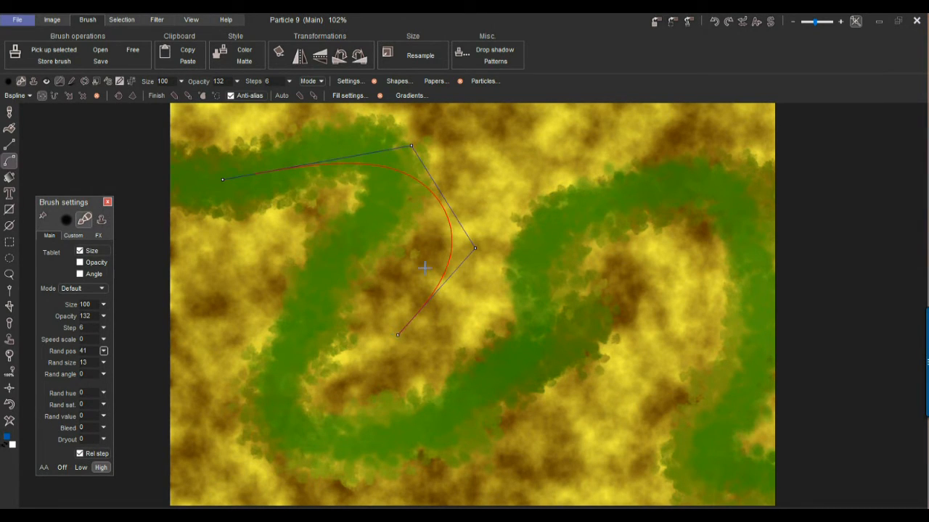
pyautogui.click(462, 447)
pyautogui.click(676, 373)
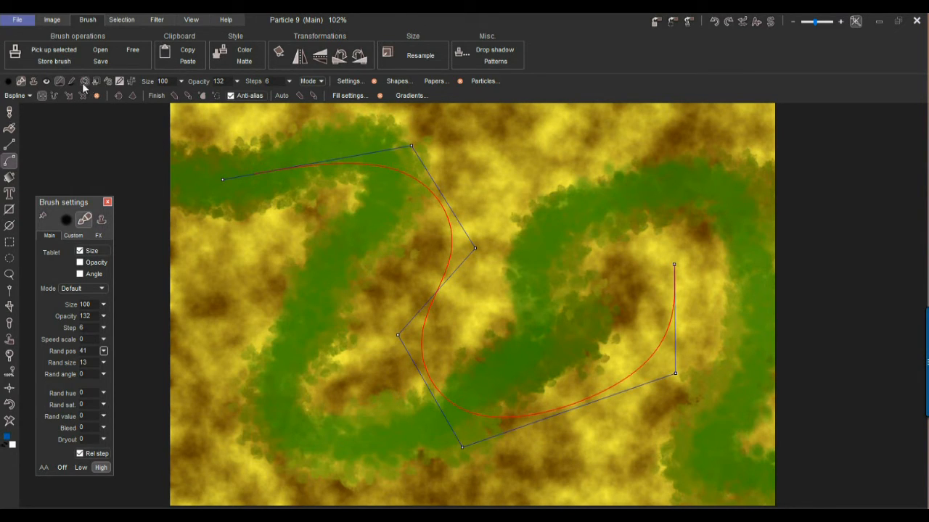
# Switch the curve type to Catmull, try moving the trial curve's second point, and discard the curve.
pyautogui.click(24, 99)
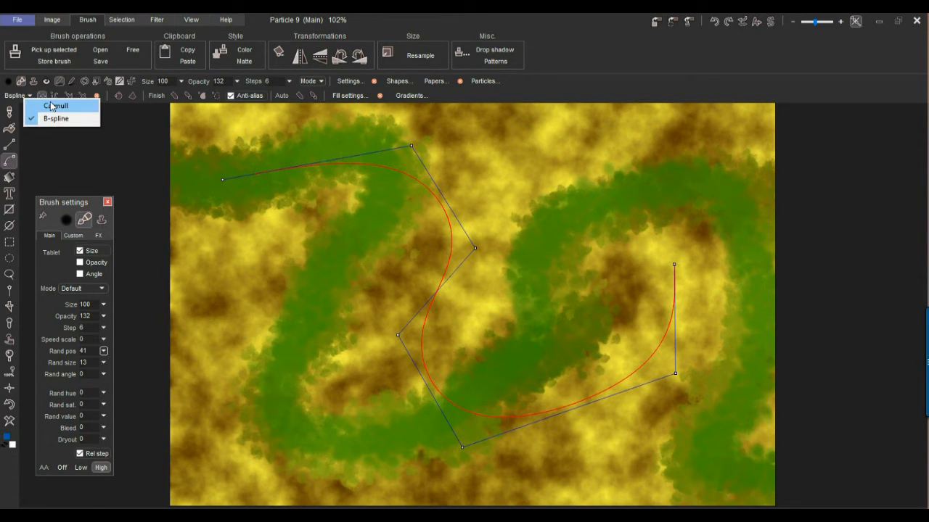
pyautogui.click(55, 106)
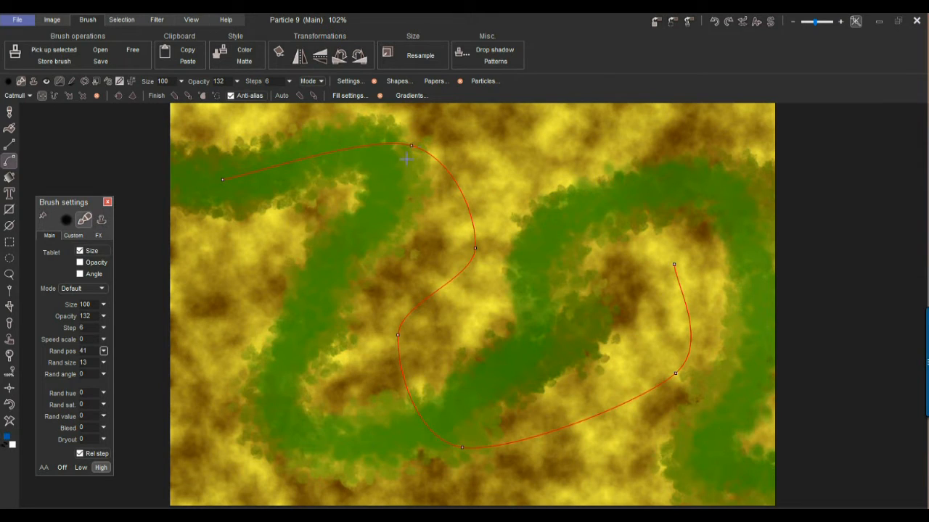
pyautogui.moveTo(410, 145); pyautogui.dragTo(339, 147)
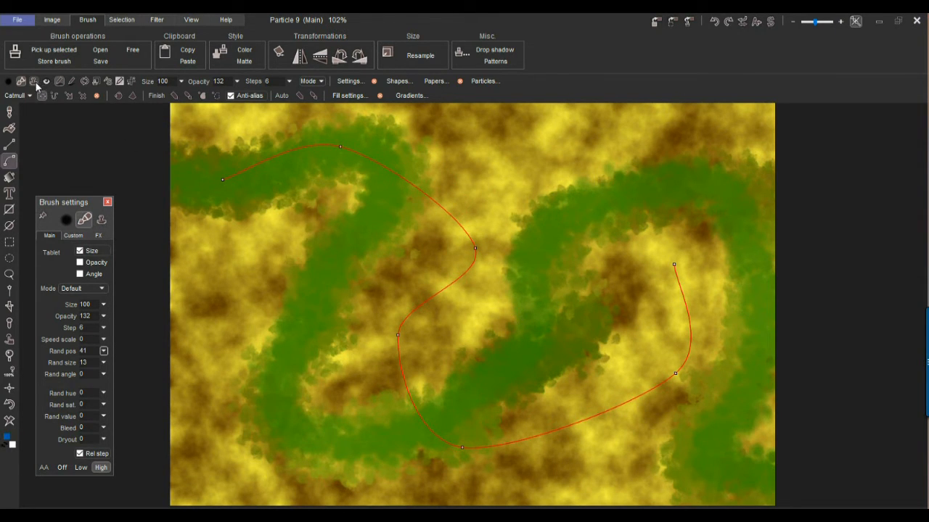
pyautogui.click(98, 96)
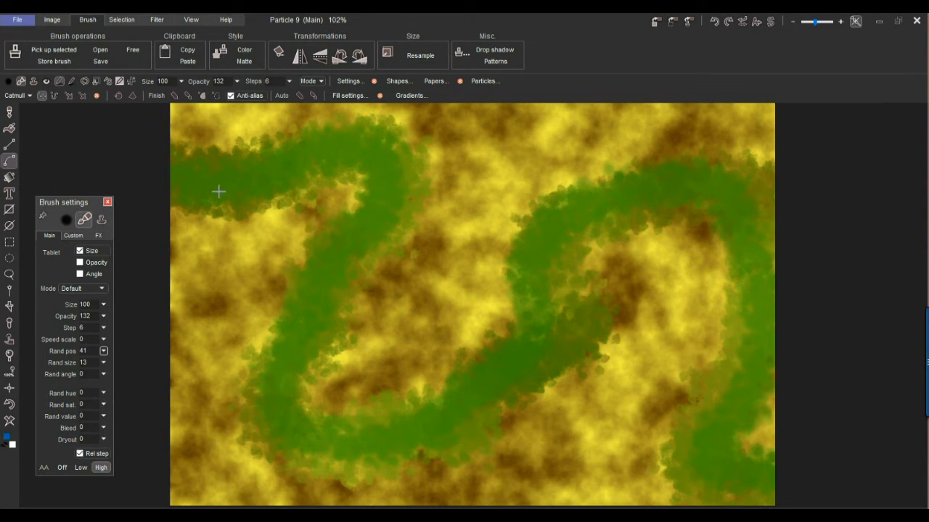
# Plot a Catmull curve from beyond the canvas's left edge along the green band, around the upper bend and down the diagonal.
pyautogui.click(126, 166)
pyautogui.click(174, 176)
pyautogui.click(336, 149)
pyautogui.click(379, 154)
pyautogui.click(390, 201)
pyautogui.click(358, 229)
pyautogui.click(325, 277)
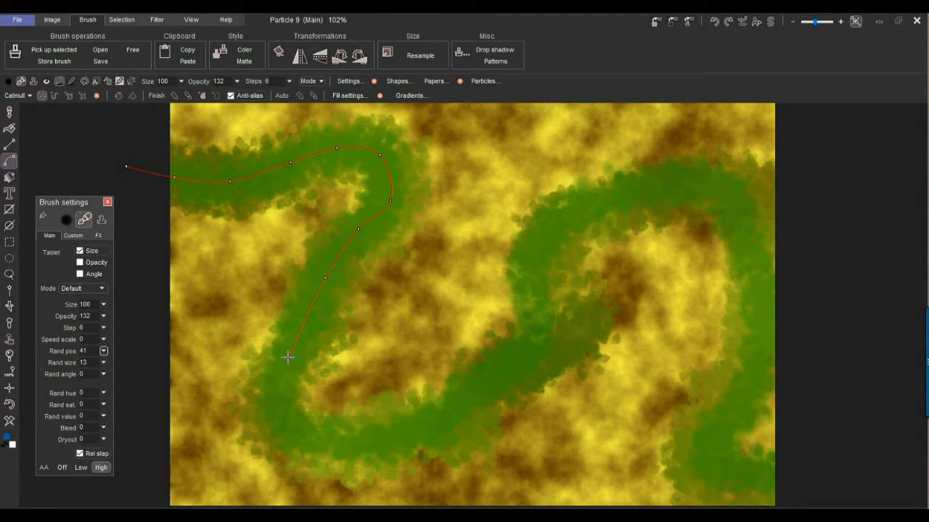
# Continue the curve around the band's lower-left bend, up the diagonal and around the small kink near the middle.
pyautogui.click(284, 418)
pyautogui.click(336, 444)
pyautogui.click(467, 403)
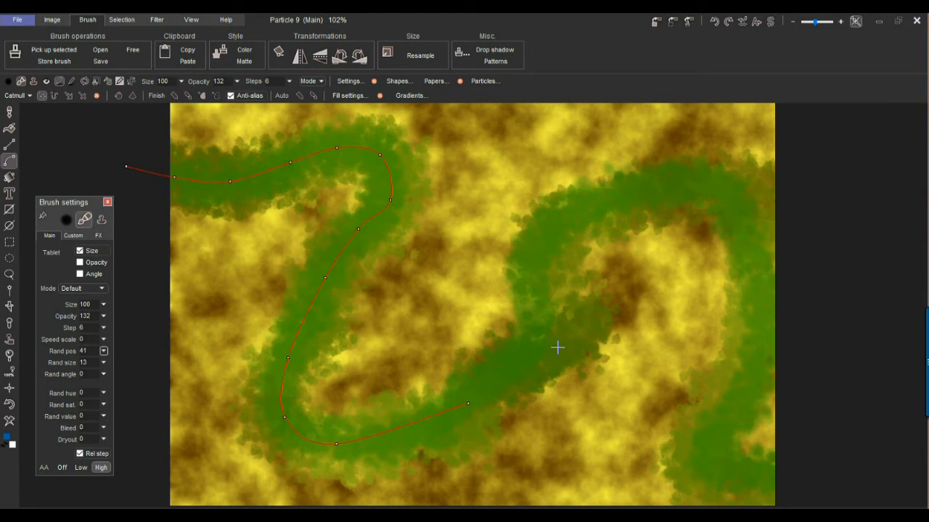
pyautogui.click(522, 354)
pyautogui.click(567, 346)
pyautogui.click(584, 325)
pyautogui.click(565, 315)
pyautogui.click(541, 315)
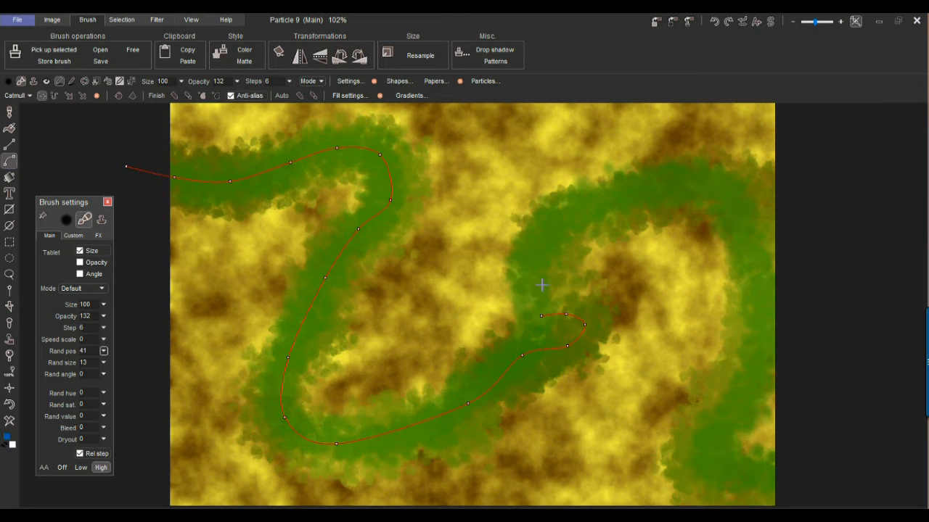
# Extend the curve over the band's right-hand arch, down around the final bend and out past the canvas's right edge.
pyautogui.click(600, 208)
pyautogui.click(680, 189)
pyautogui.click(731, 201)
pyautogui.click(757, 271)
pyautogui.click(765, 342)
pyautogui.click(743, 396)
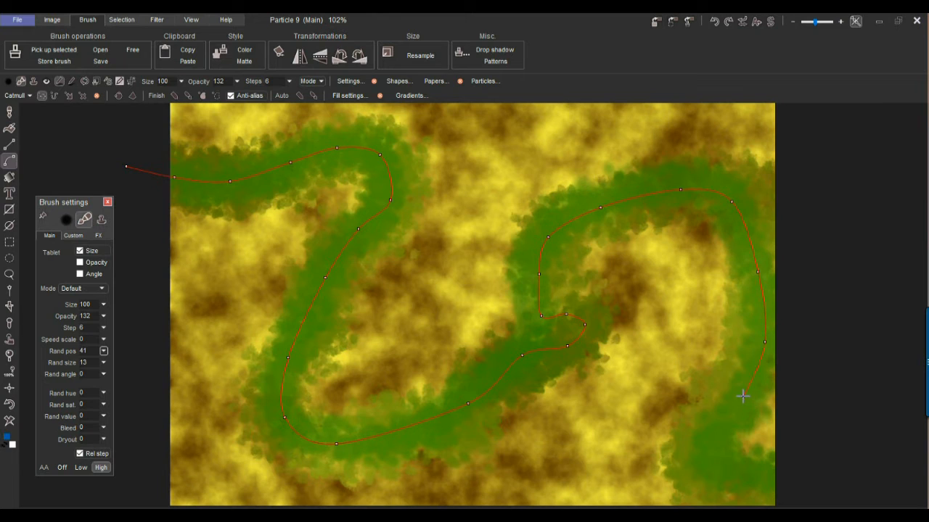
pyautogui.click(716, 425)
pyautogui.click(711, 455)
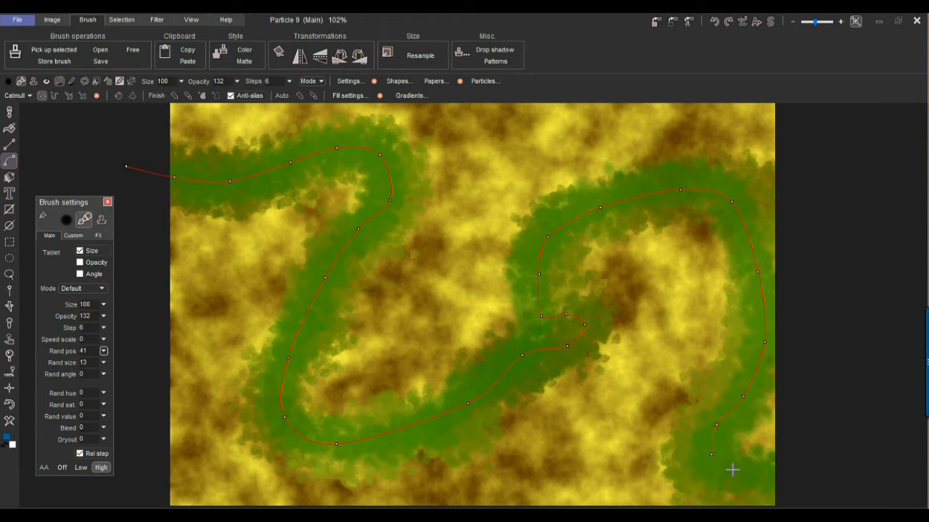
pyautogui.click(771, 479)
pyautogui.click(798, 484)
# Add a point on the curve's lower stretch and reposition points along the left diagonal to smooth the path.
pyautogui.click(399, 430)
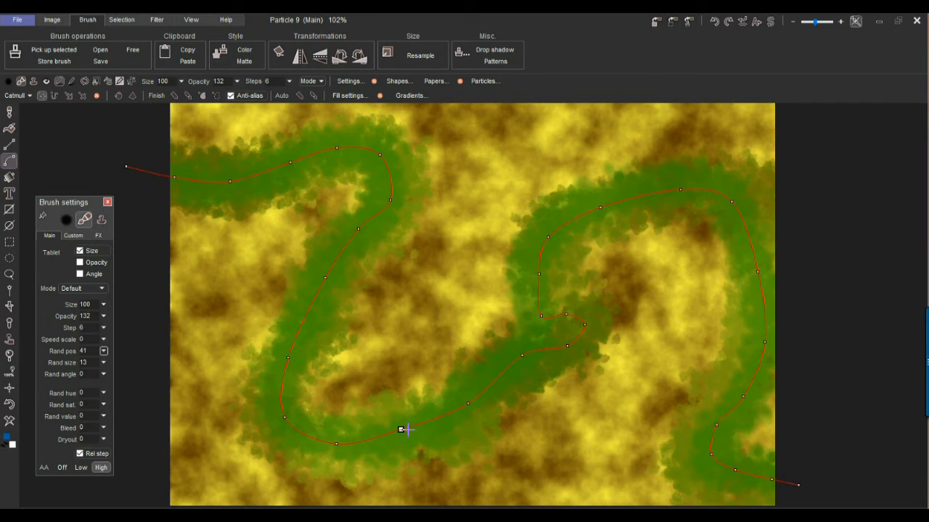
pyautogui.moveTo(417, 444); pyautogui.dragTo(413, 434)
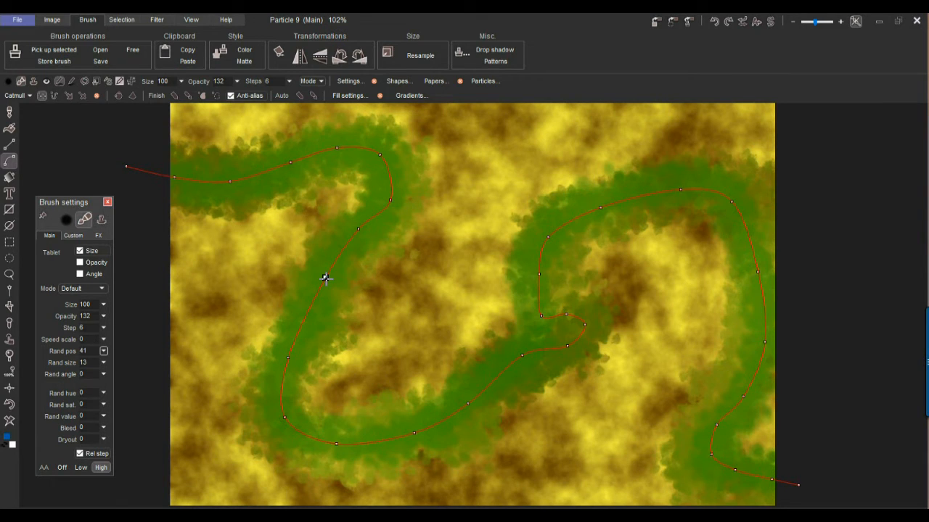
pyautogui.scroll(5, 293, 270)
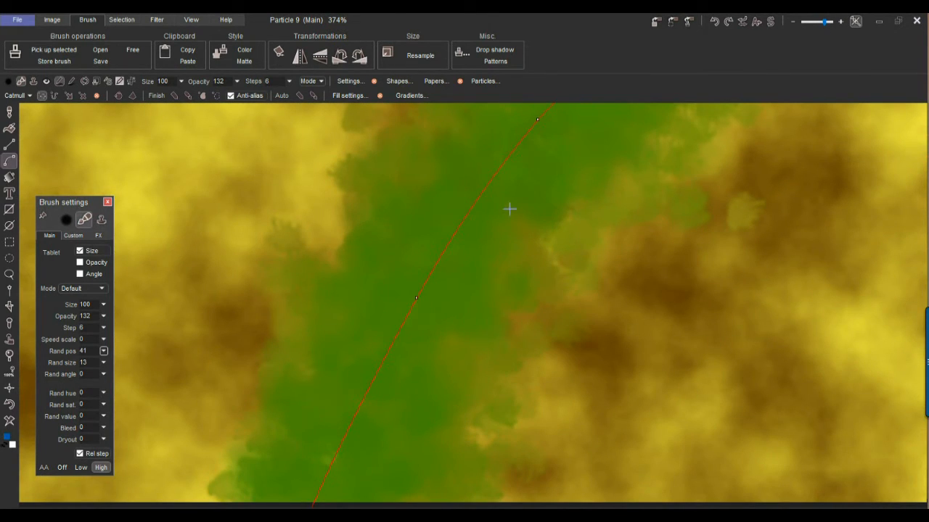
pyautogui.moveTo(537, 120); pyautogui.dragTo(513, 138)
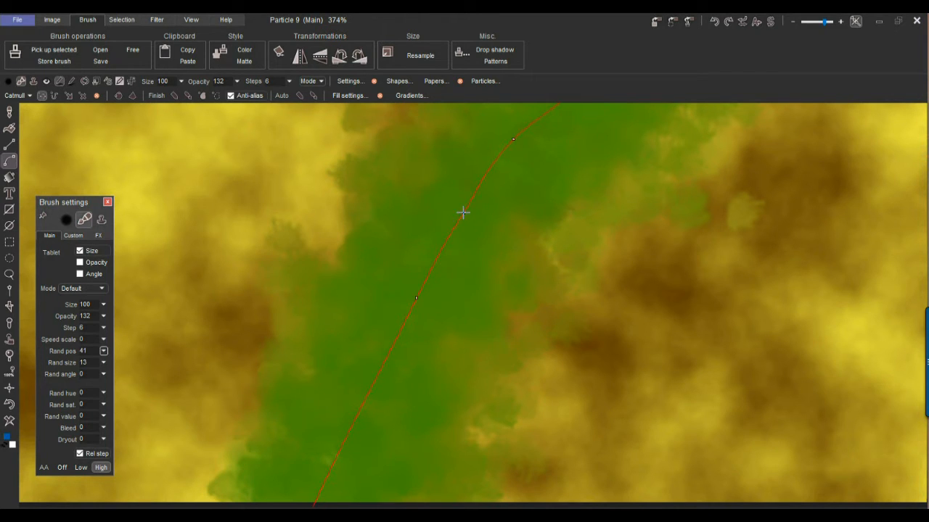
pyautogui.moveTo(466, 213); pyautogui.dragTo(456, 207)
pyautogui.moveTo(416, 297); pyautogui.dragTo(370, 373)
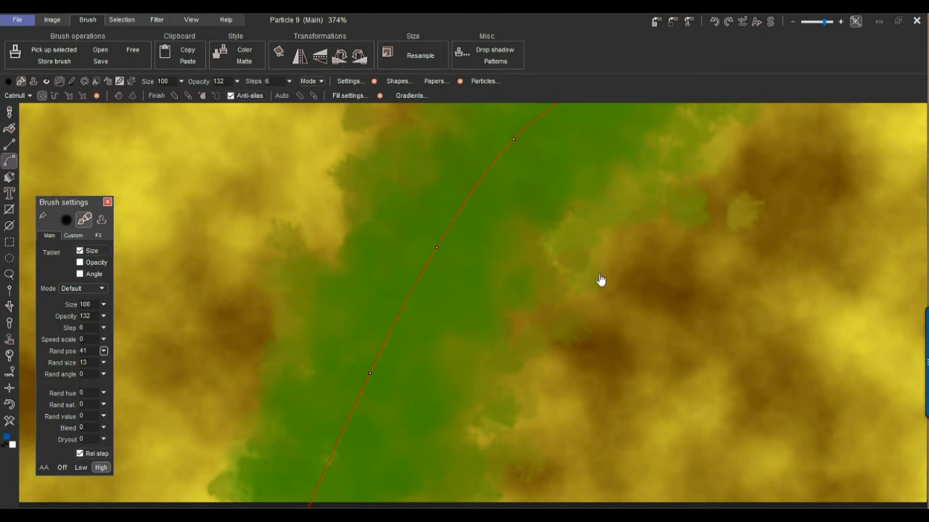
# Try a blue airbrush stroke at size 100 along the whole curve, then undo it.
pyautogui.scroll(-3, 530, 269)
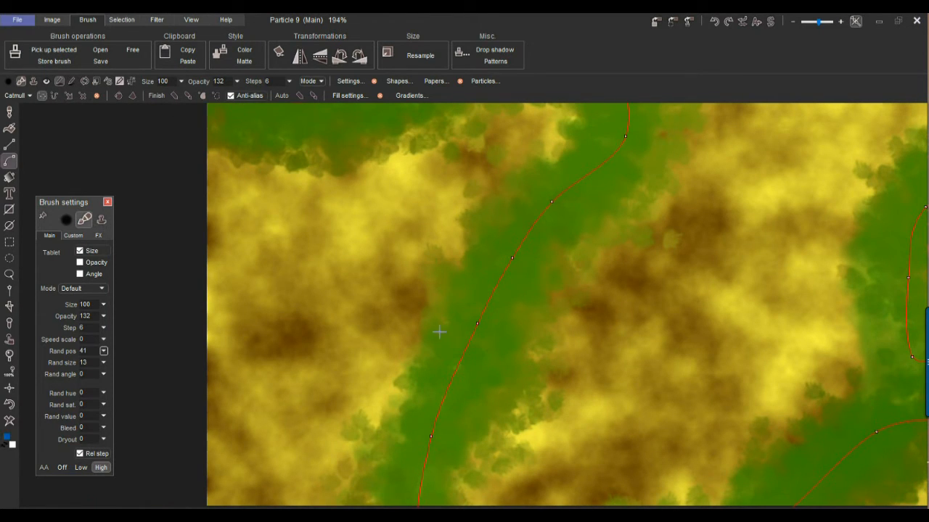
pyautogui.moveTo(827, 361); pyautogui.dragTo(452, 331)
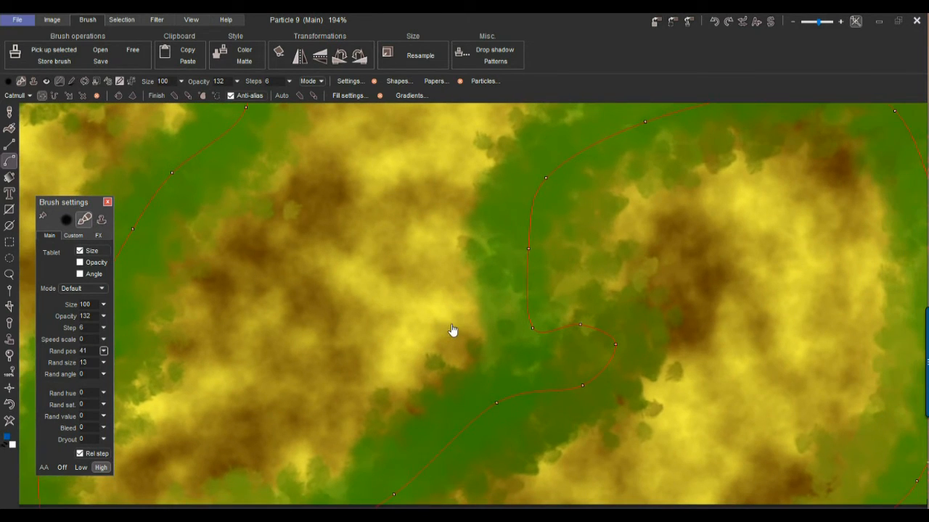
pyautogui.scroll(-4, 446, 322)
pyautogui.scroll(1, 442, 328)
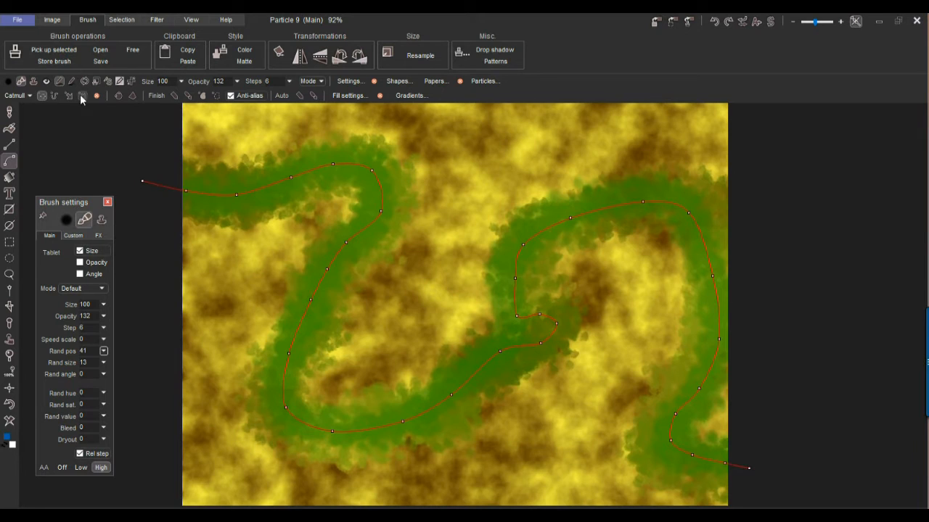
pyautogui.click(176, 98)
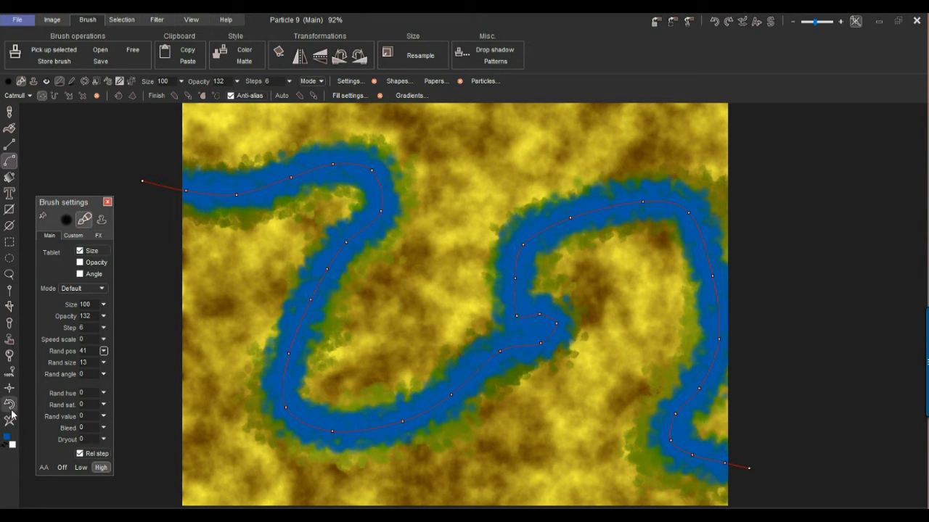
pyautogui.click(9, 405)
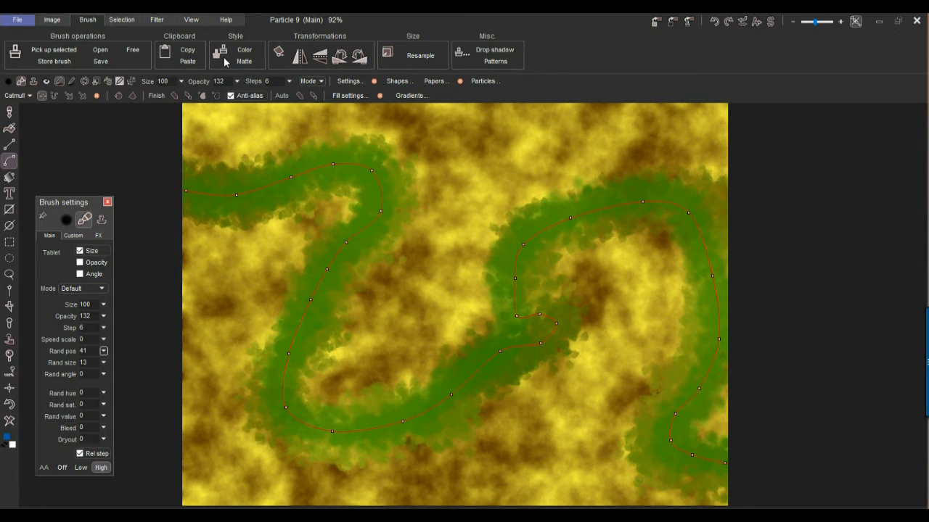
# Set the brush size to 39 and restore the green band and background on the canvas.
pyautogui.click(181, 81)
pyautogui.moveTo(148, 96); pyautogui.dragTo(140, 96)
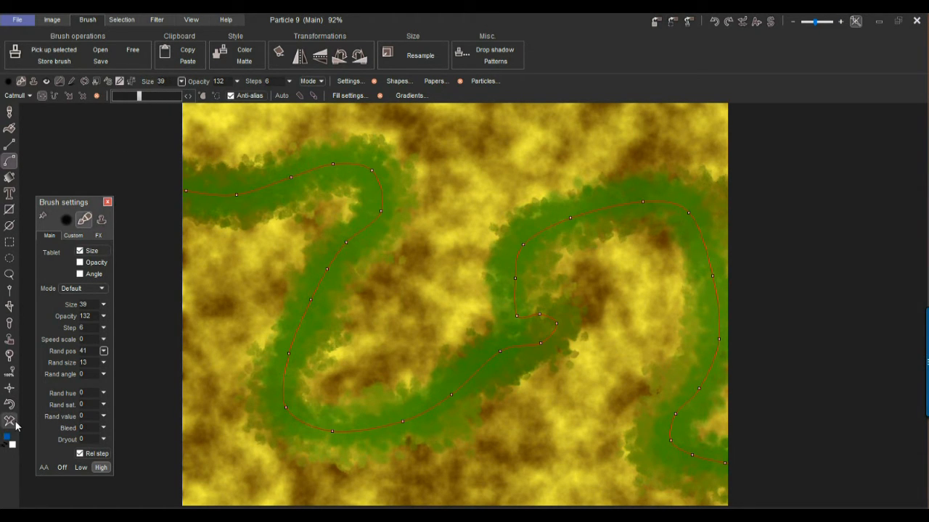
pyautogui.click(13, 409)
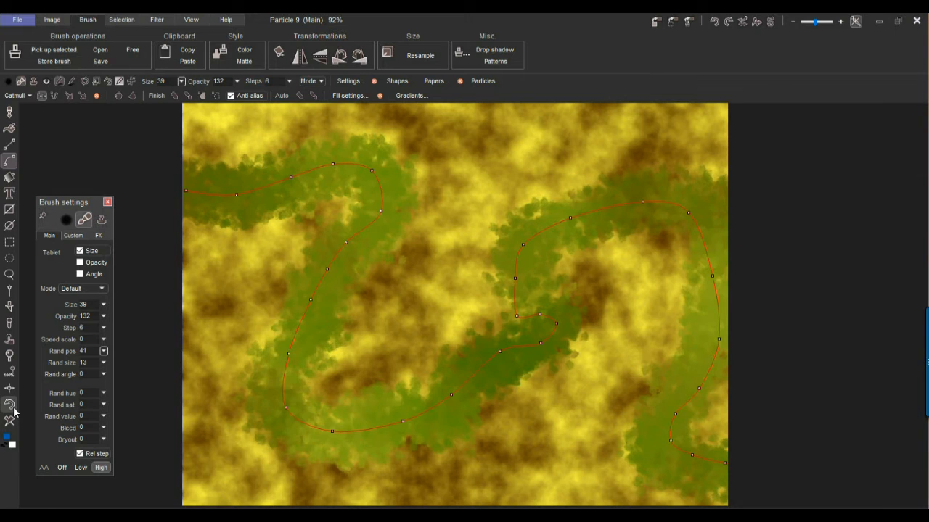
pyautogui.click(13, 412)
pyautogui.click(13, 423)
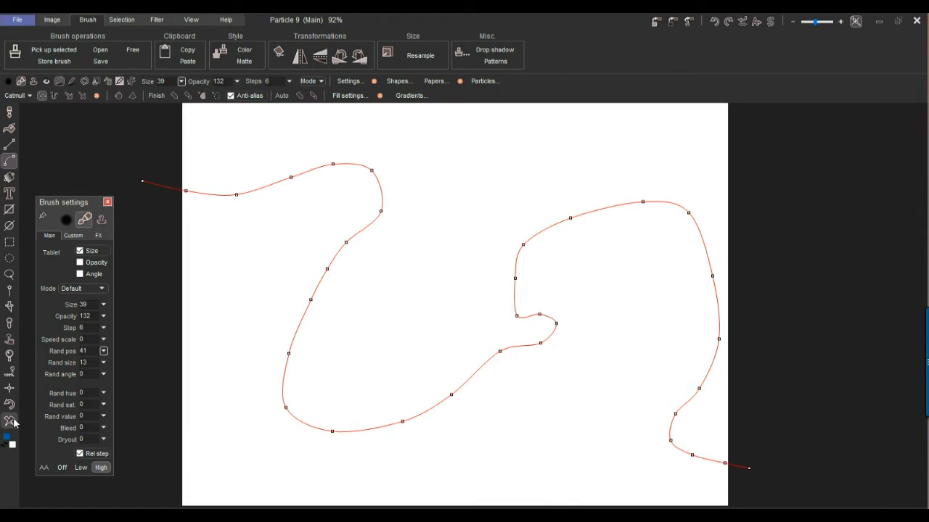
pyautogui.hotkey('ctrl', 'z')
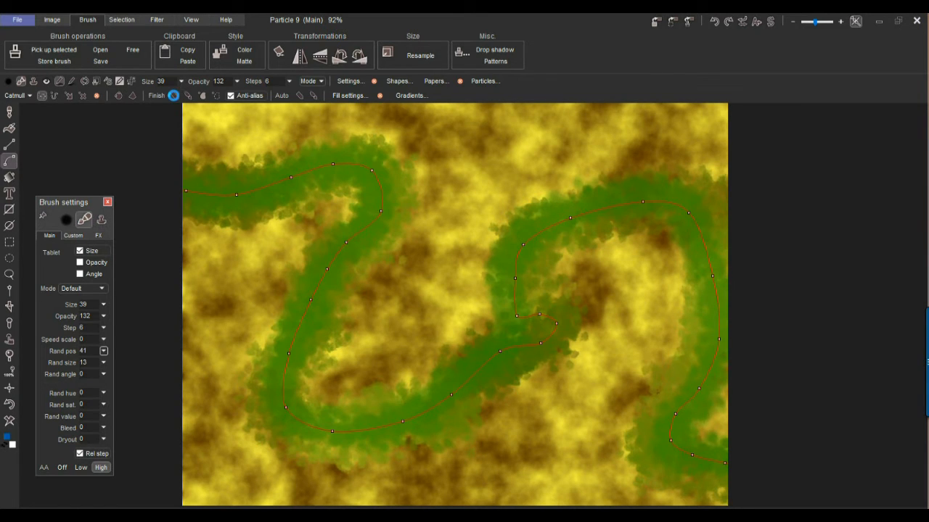
# Try a blue size 39 stroke along the curve, set Rand pos to 10, and undo the stroke.
pyautogui.click(174, 98)
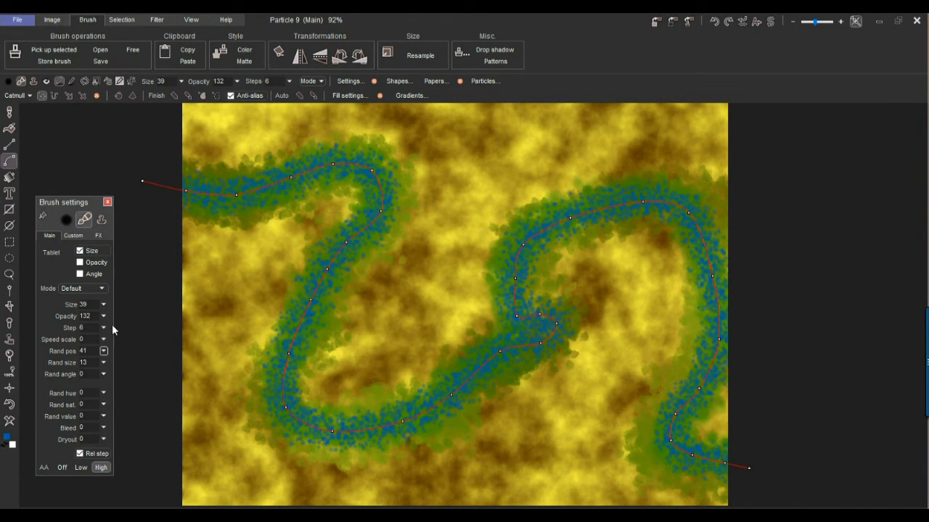
pyautogui.moveTo(83, 203); pyautogui.dragTo(88, 155)
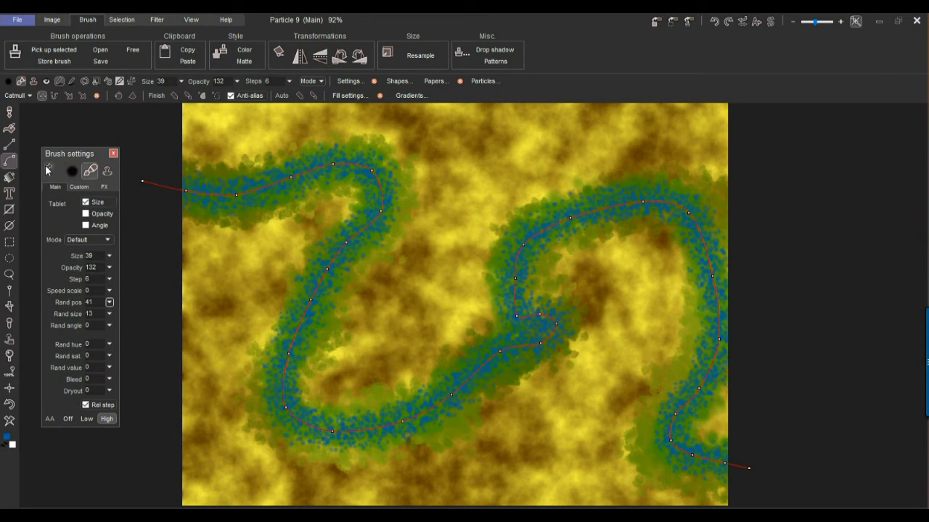
pyautogui.moveTo(109, 302); pyautogui.dragTo(58, 299)
pyautogui.click(10, 404)
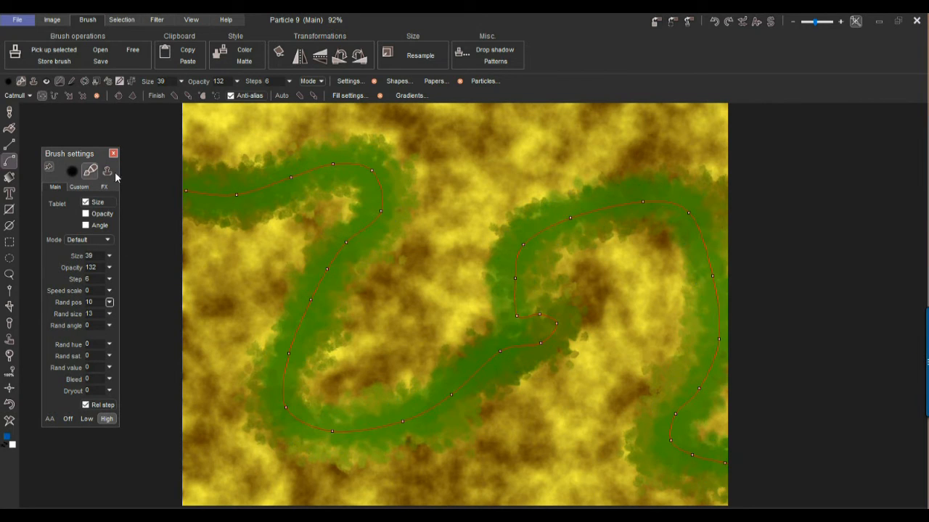
# Stroke the whole curve in blue with the reduced position scatter and inspect the stroke's edges up close.
pyautogui.click(173, 96)
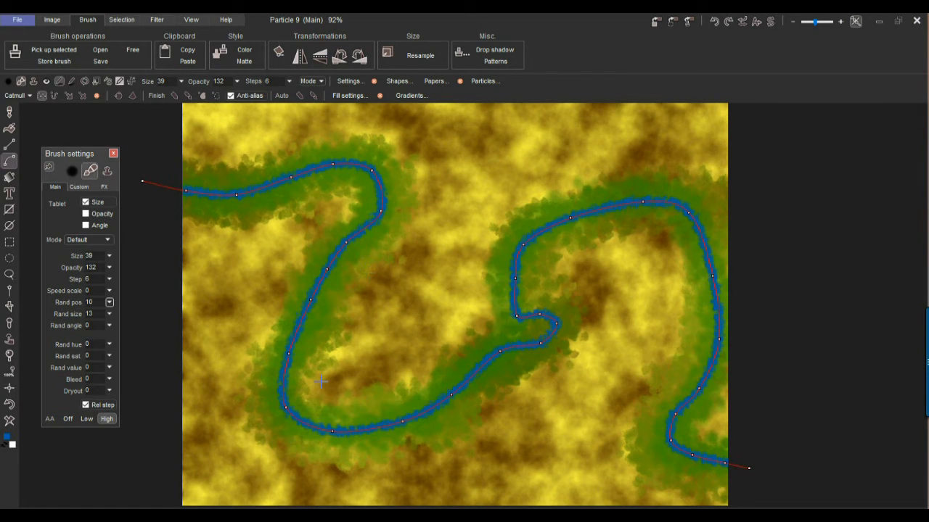
pyautogui.scroll(3, 413, 298)
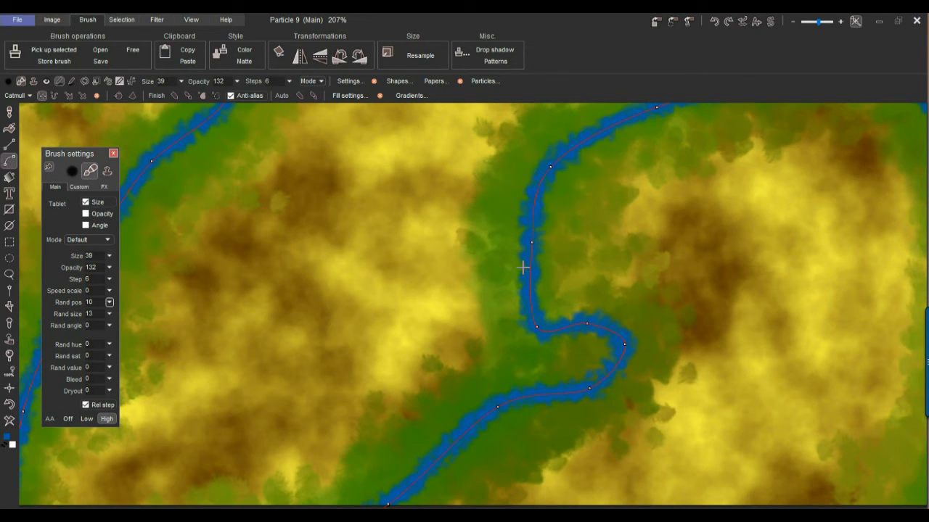
pyautogui.scroll(2, 527, 238)
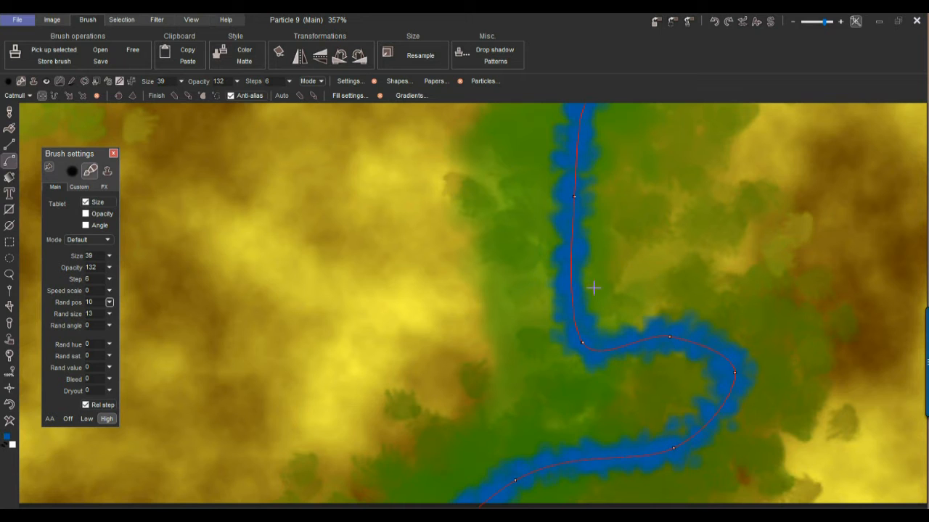
pyautogui.scroll(-5, 538, 313)
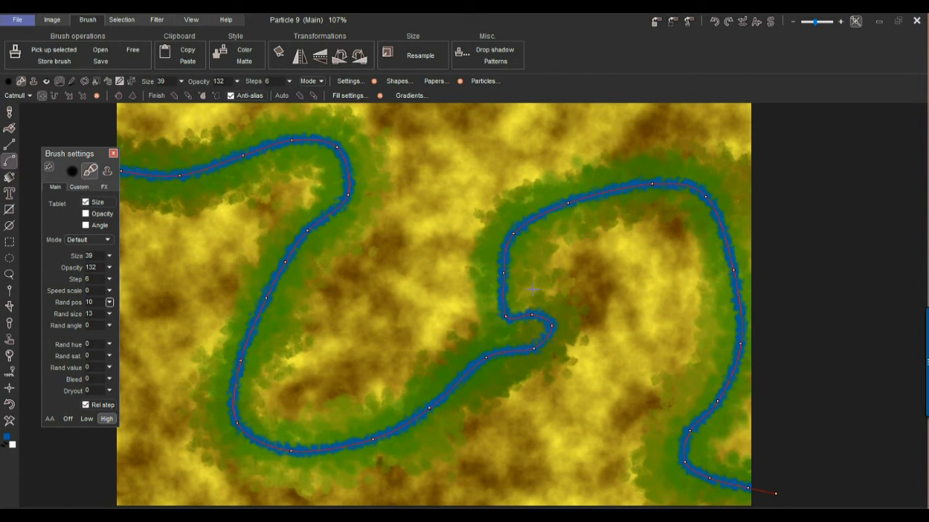
pyautogui.scroll(6, 525, 276)
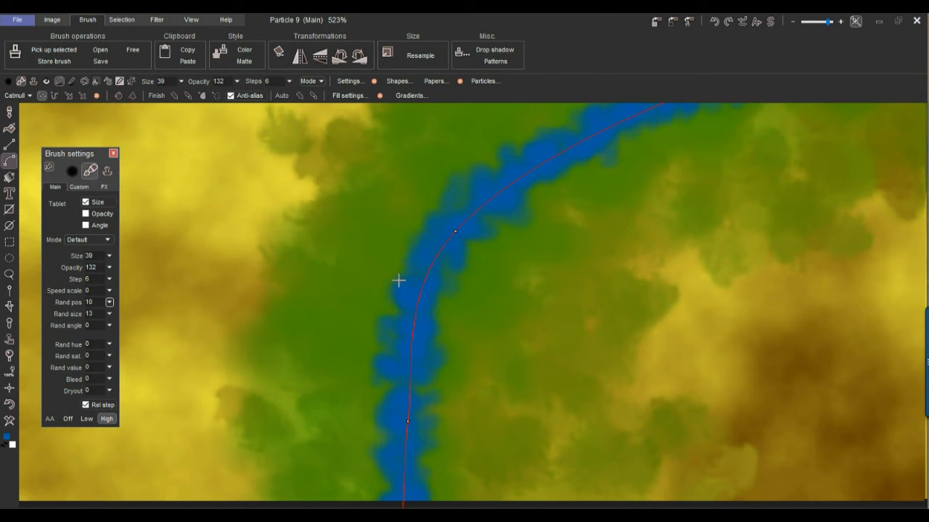
pyautogui.scroll(3, 396, 285)
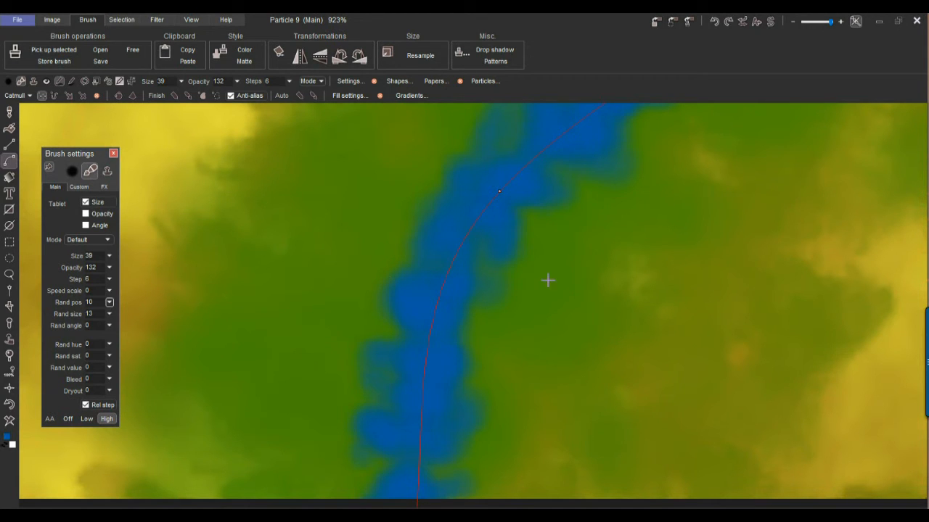
# Select the blue river with the magic wand at tolerance 40.
pyautogui.scroll(-8, 573, 303)
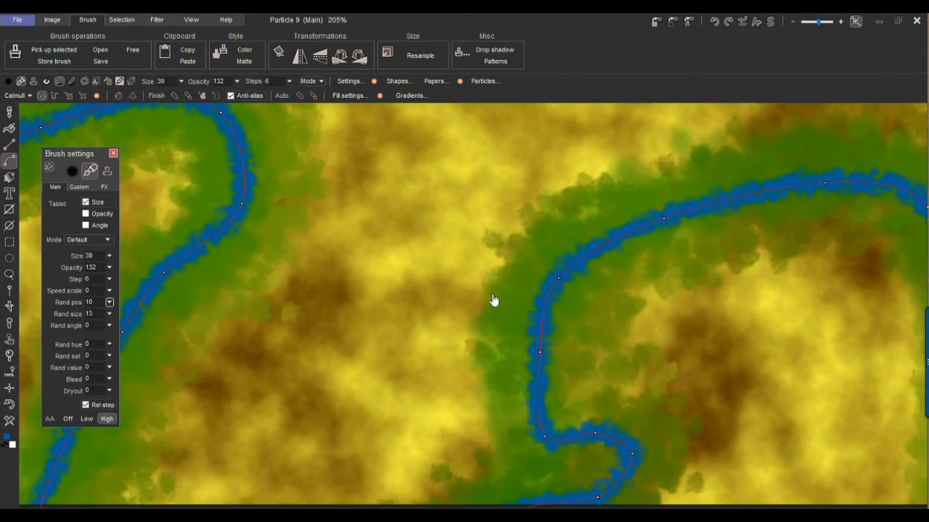
pyautogui.moveTo(493, 300); pyautogui.dragTo(476, 327)
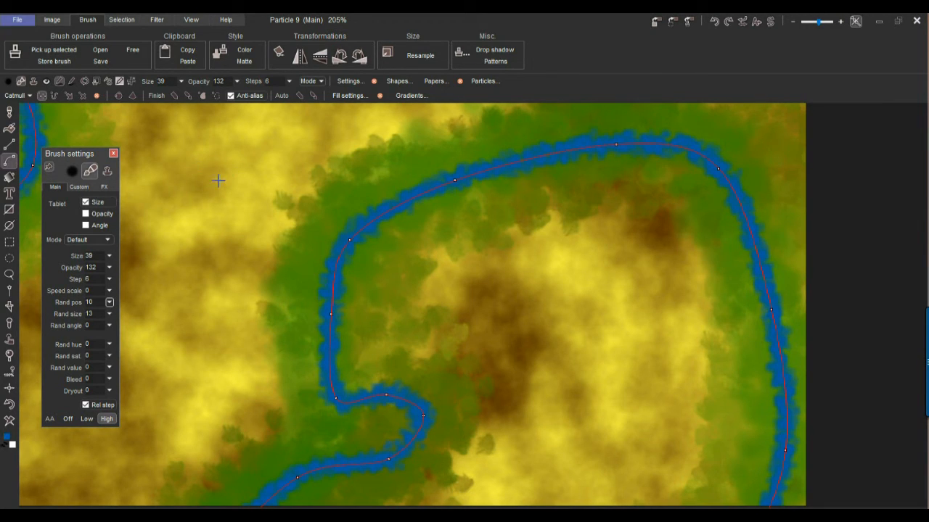
pyautogui.click(128, 20)
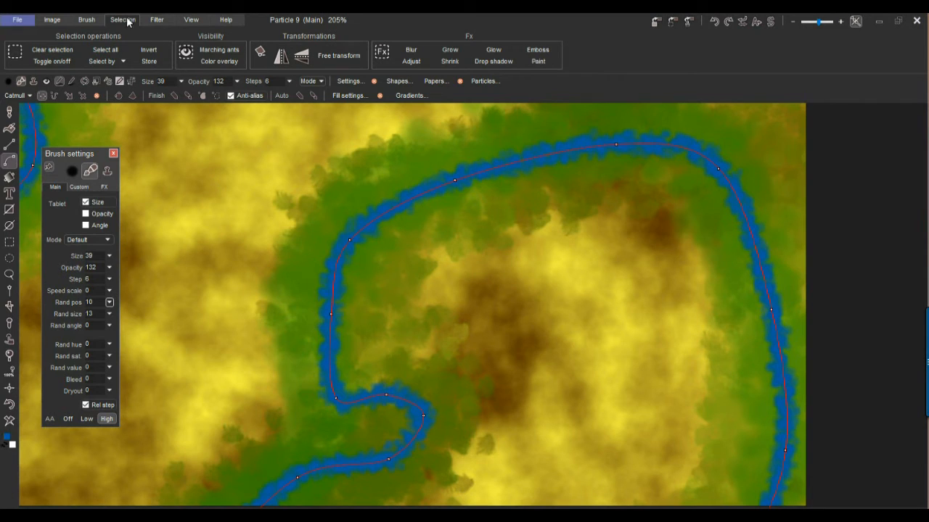
pyautogui.click(10, 291)
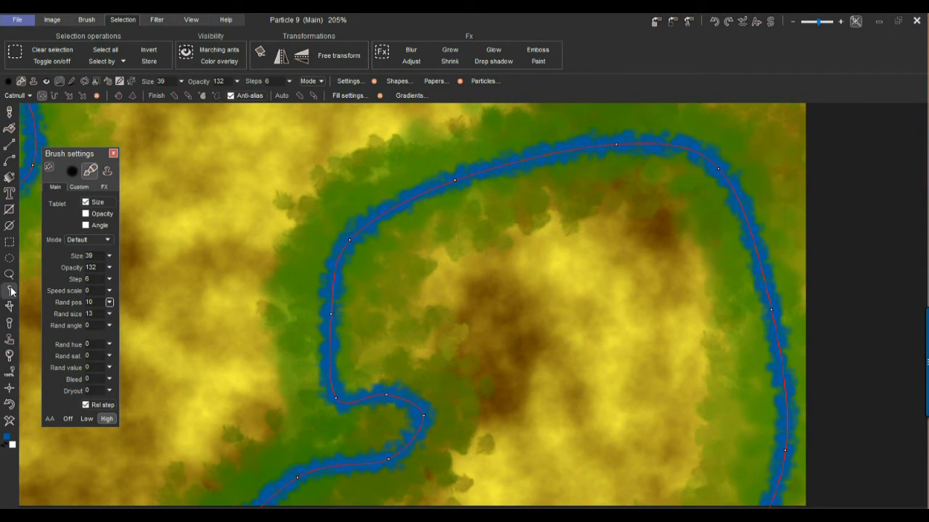
pyautogui.click(386, 203)
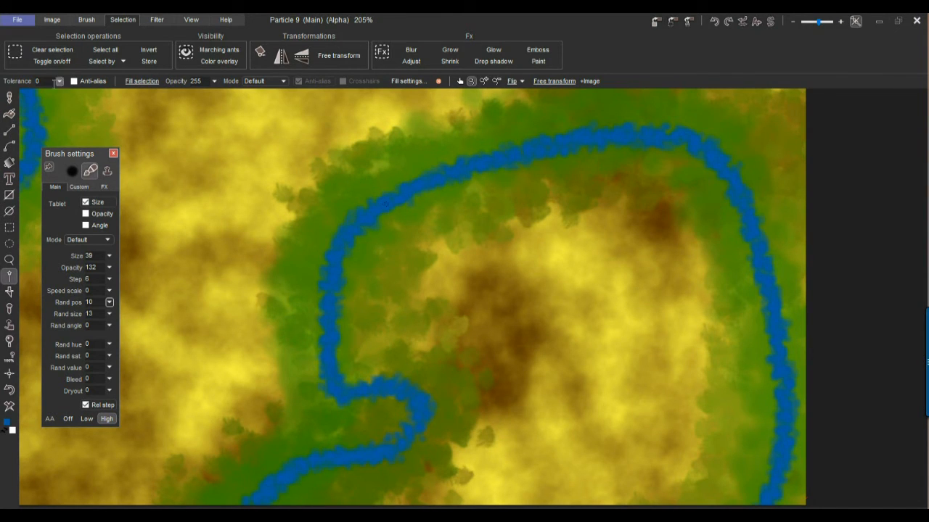
pyautogui.click(60, 81)
pyautogui.moveTo(12, 99); pyautogui.dragTo(15, 96)
pyautogui.click(430, 184)
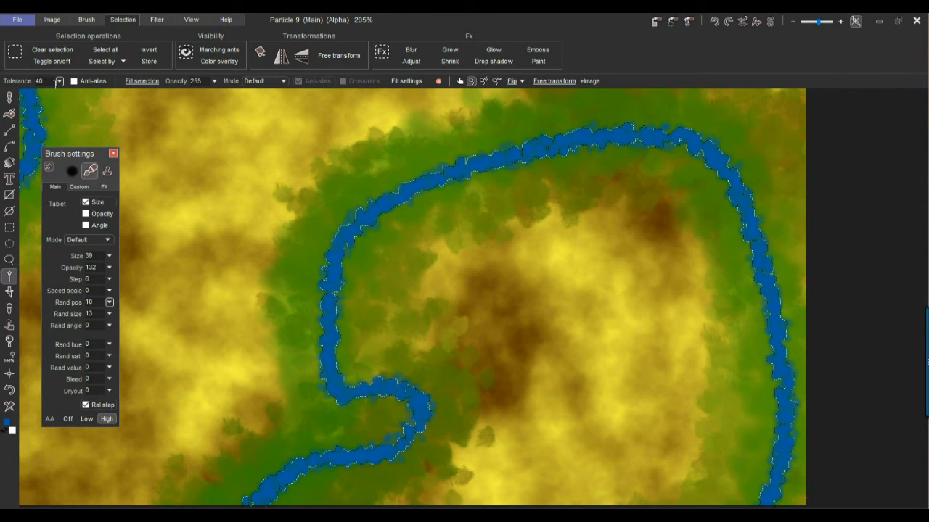
# Try selecting the river with the wand tolerance lowered to 22.
pyautogui.click(60, 81)
pyautogui.moveTo(22, 97); pyautogui.dragTo(9, 98)
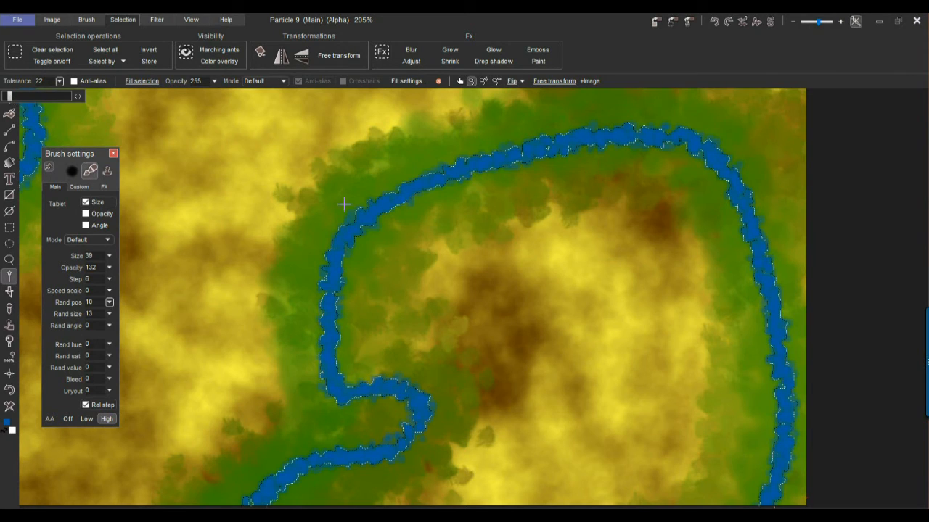
pyautogui.click(468, 167)
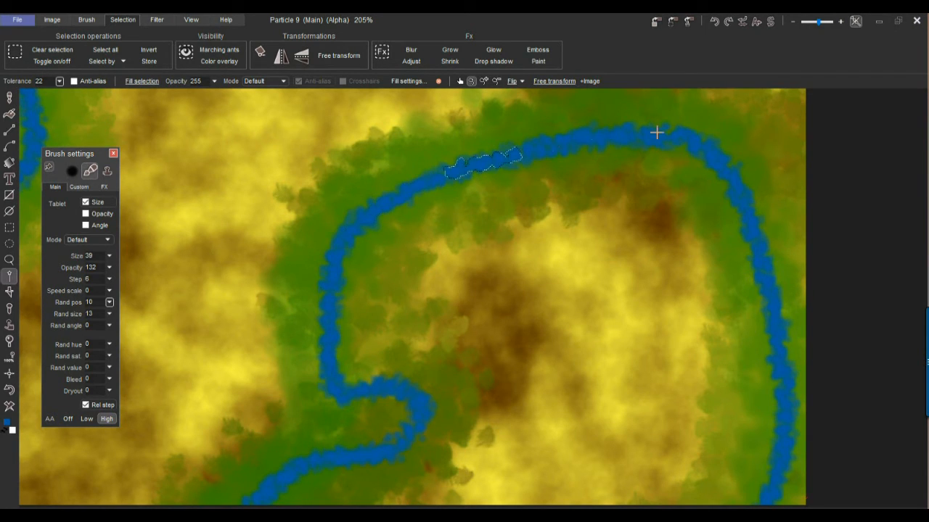
# Set the wand tolerance to 33 and reselect the river.
pyautogui.click(60, 82)
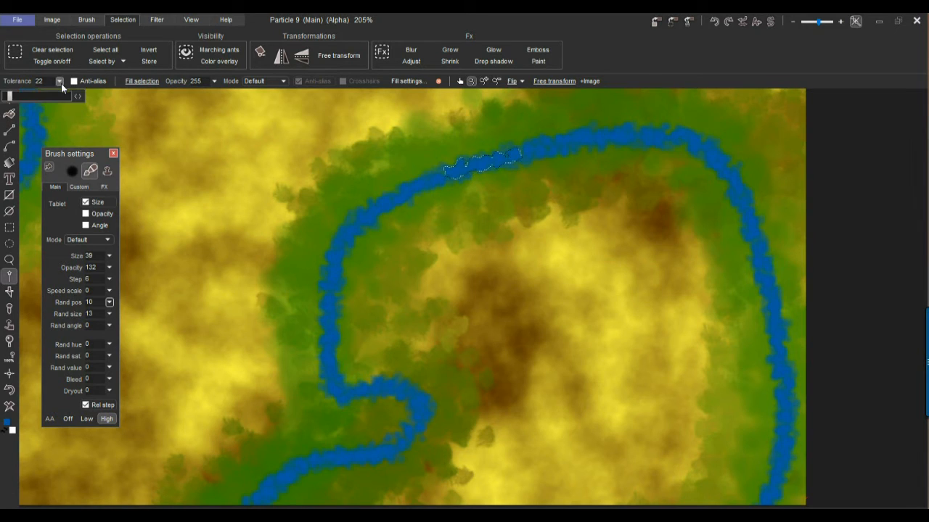
pyautogui.moveTo(9, 97); pyautogui.dragTo(13, 100)
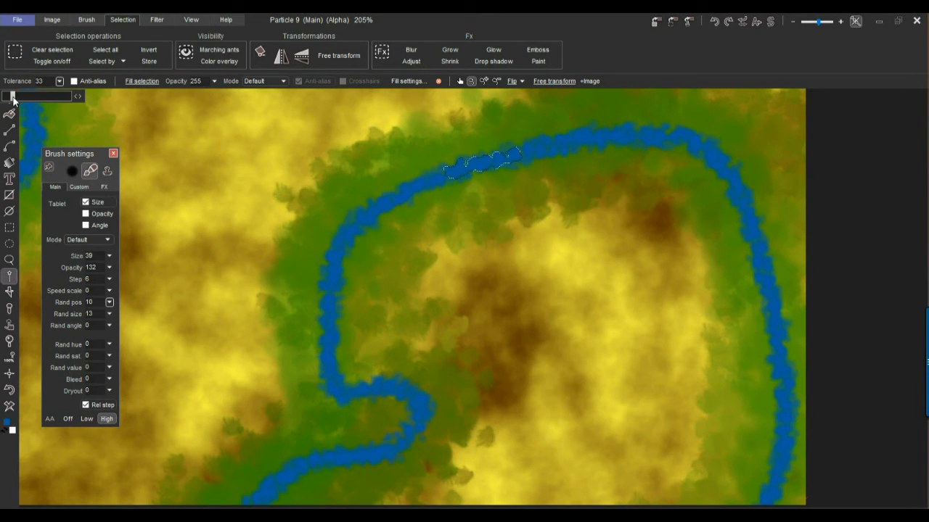
pyautogui.click(352, 231)
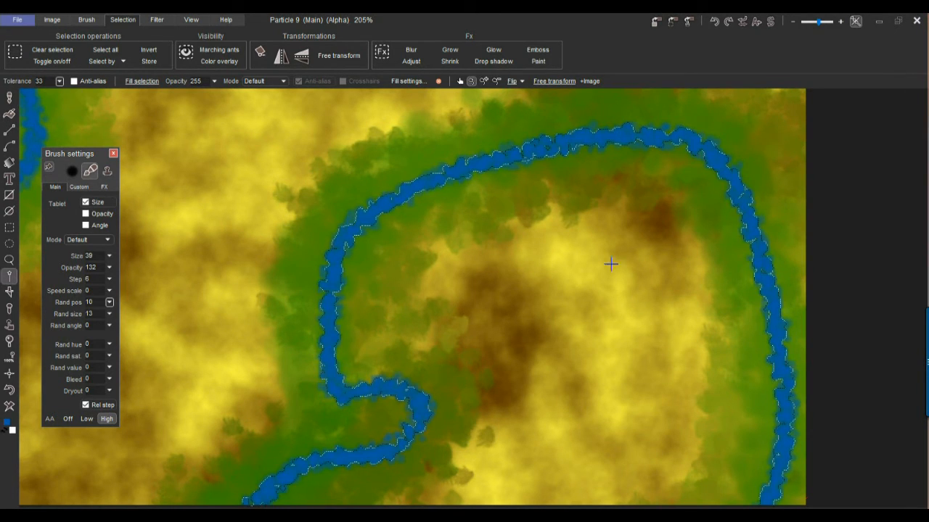
# Add the unselected stretch of river near the canvas's upper-left bend to the selection.
pyautogui.scroll(-5, 536, 312)
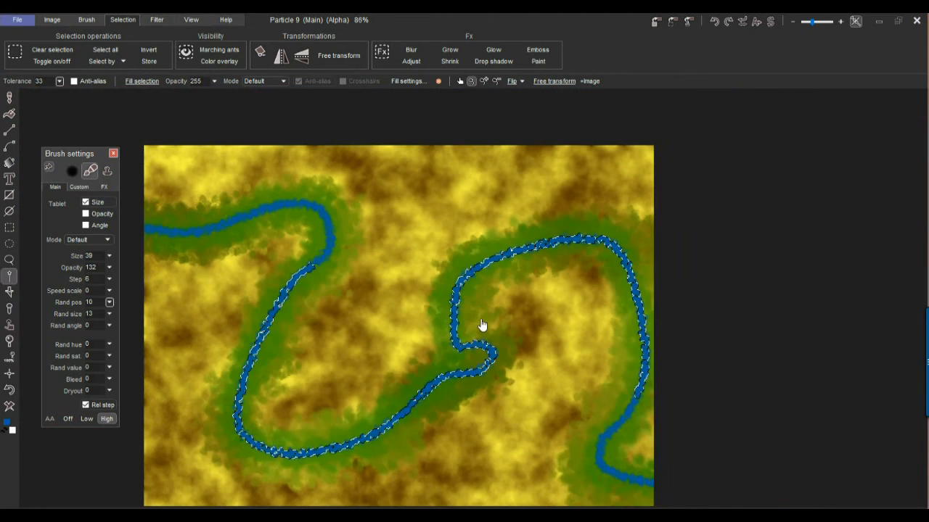
pyautogui.scroll(-1, 269, 210)
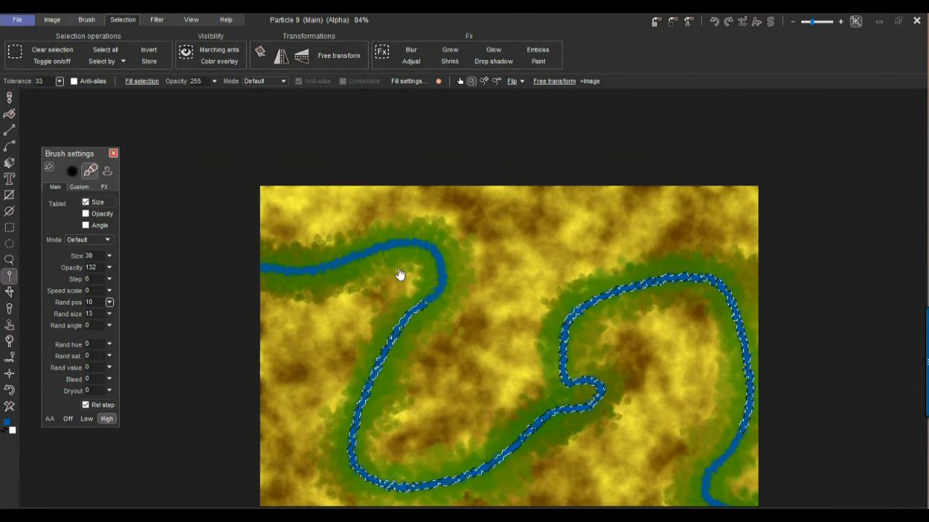
pyautogui.scroll(4, 376, 274)
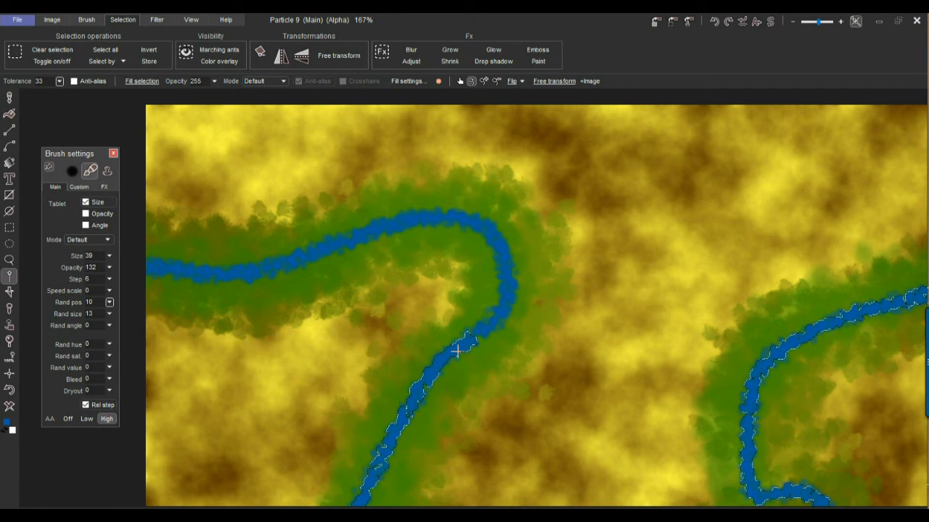
pyautogui.click(498, 239)
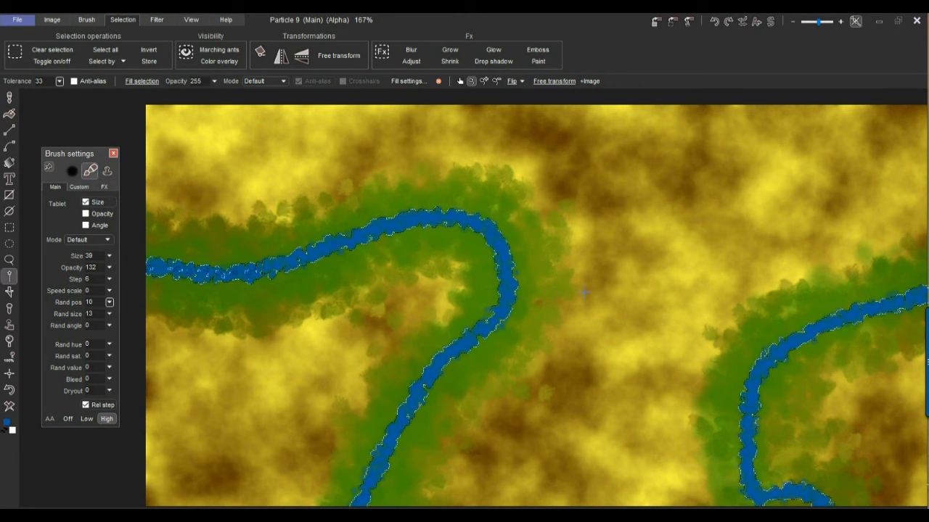
# Shrink the river selection twice, by a size of 1 each time.
pyautogui.moveTo(622, 303); pyautogui.dragTo(499, 259)
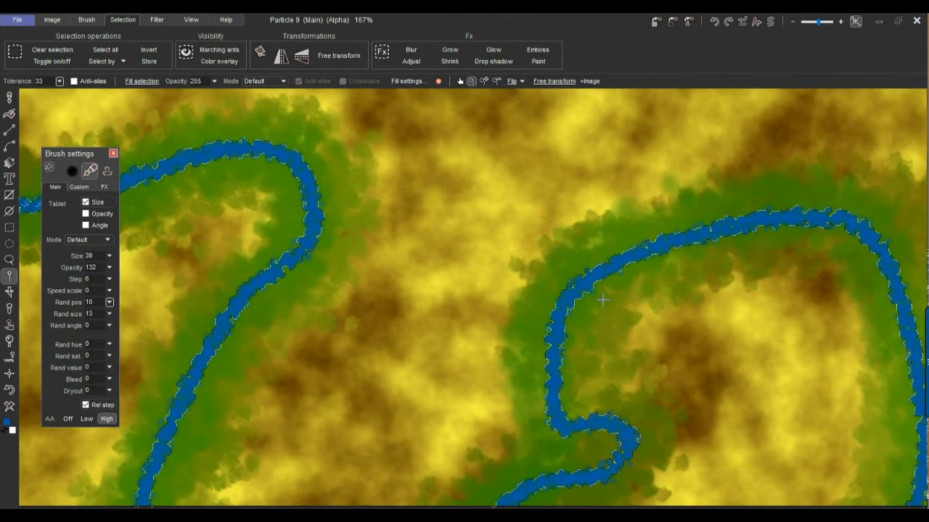
pyautogui.scroll(5, 609, 294)
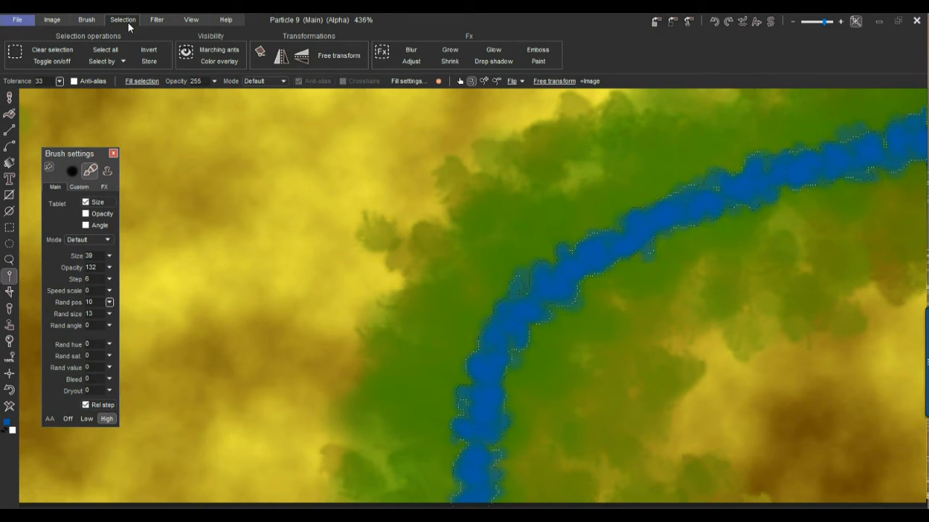
pyautogui.click(450, 61)
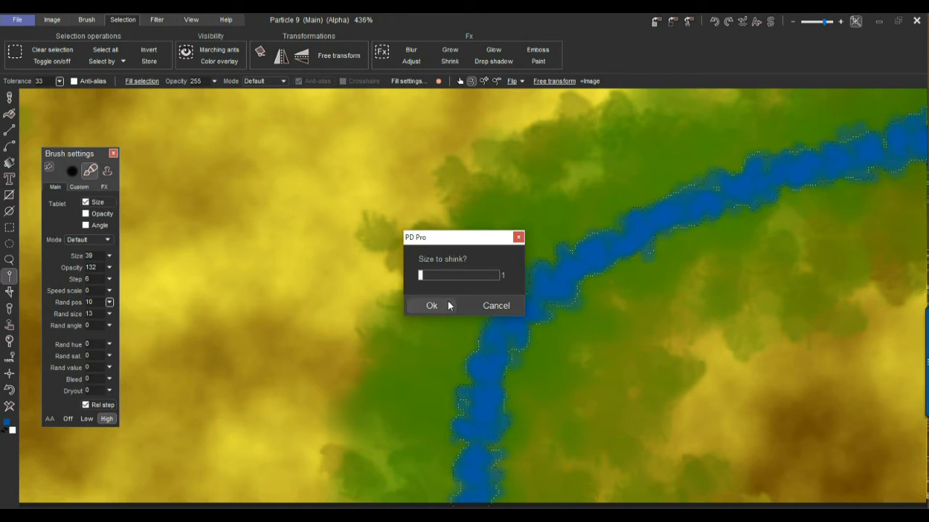
pyautogui.click(430, 305)
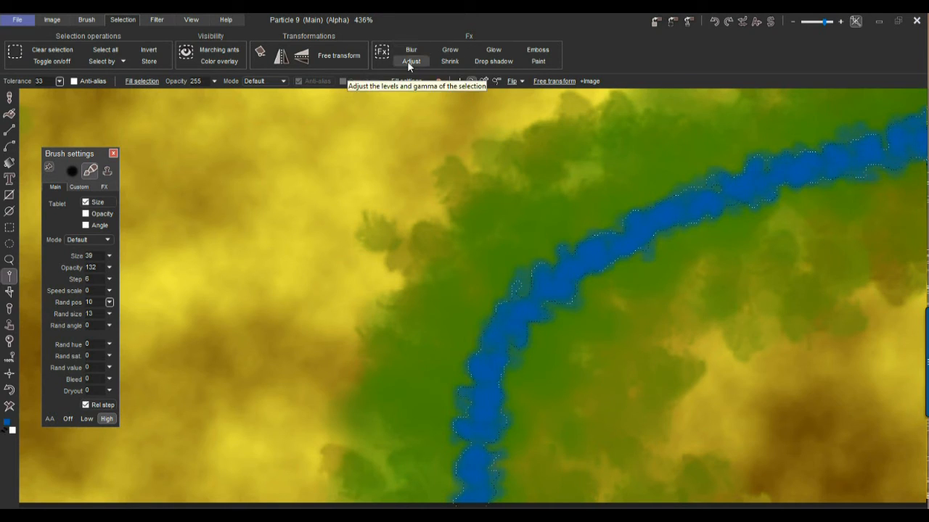
pyautogui.click(446, 61)
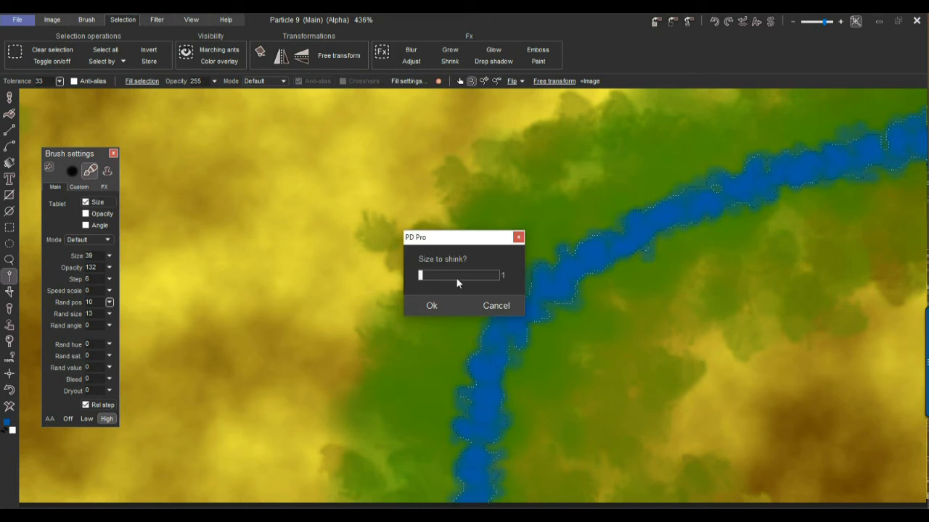
pyautogui.click(430, 304)
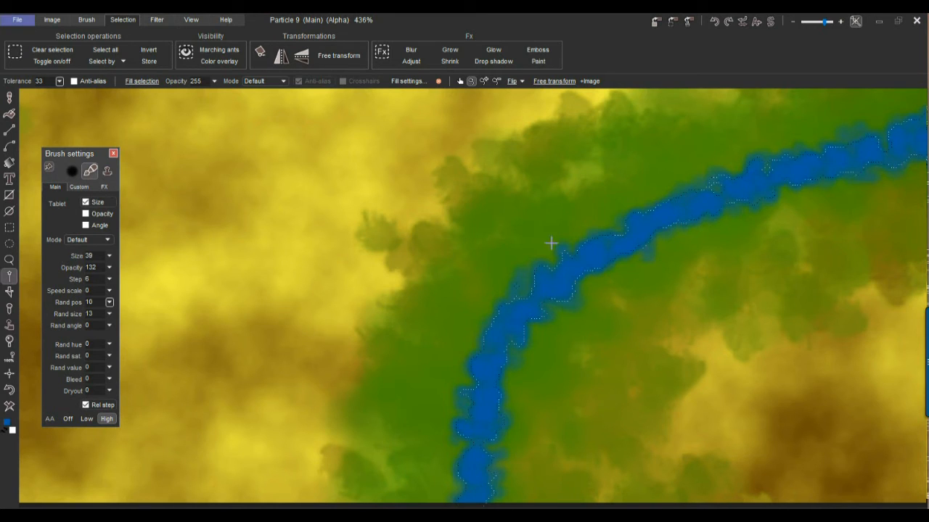
# Soften the selection with a slight approximate Gaussian blur and adjust its alpha to value 155, brightness 48 and contrast 119.
pyautogui.click(418, 51)
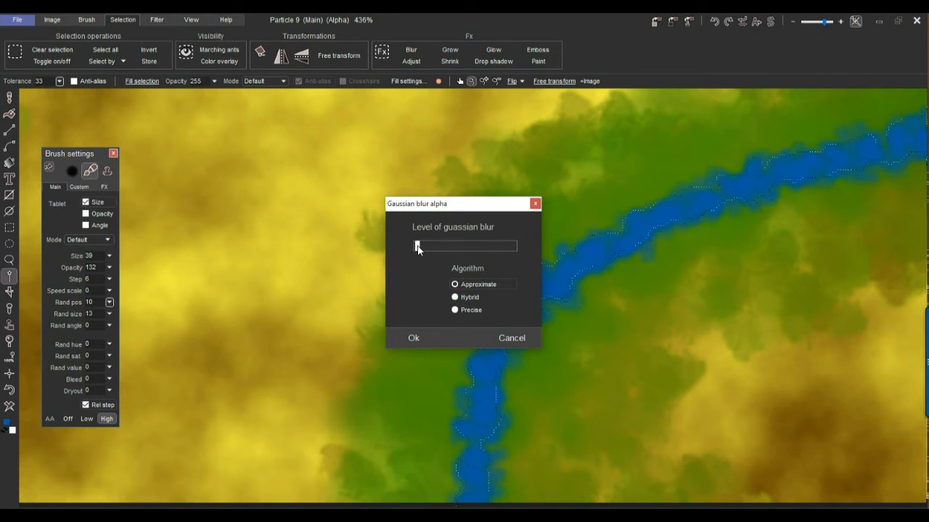
pyautogui.click(417, 337)
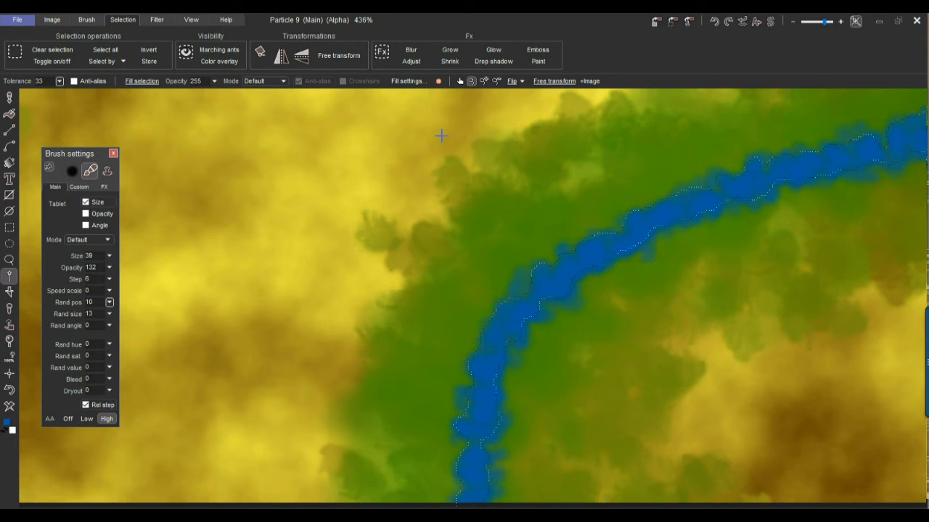
pyautogui.click(412, 61)
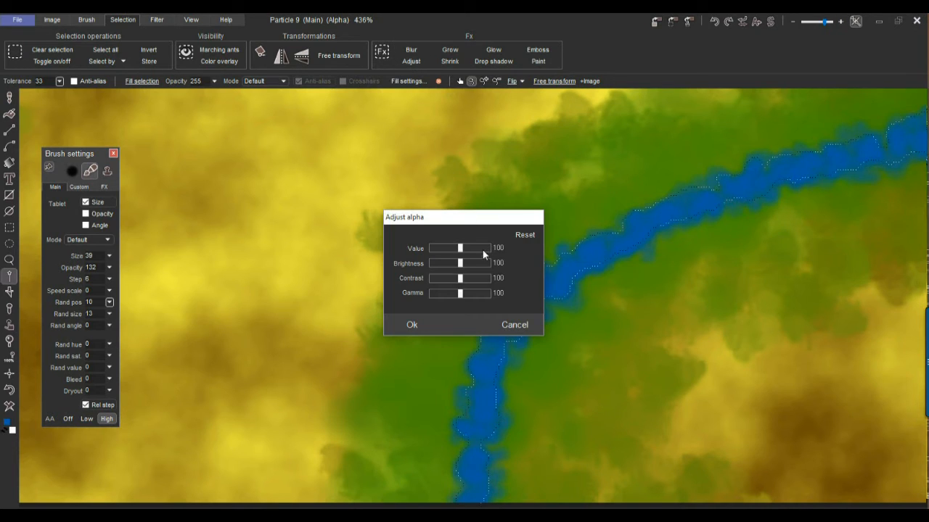
pyautogui.moveTo(460, 248); pyautogui.dragTo(467, 280)
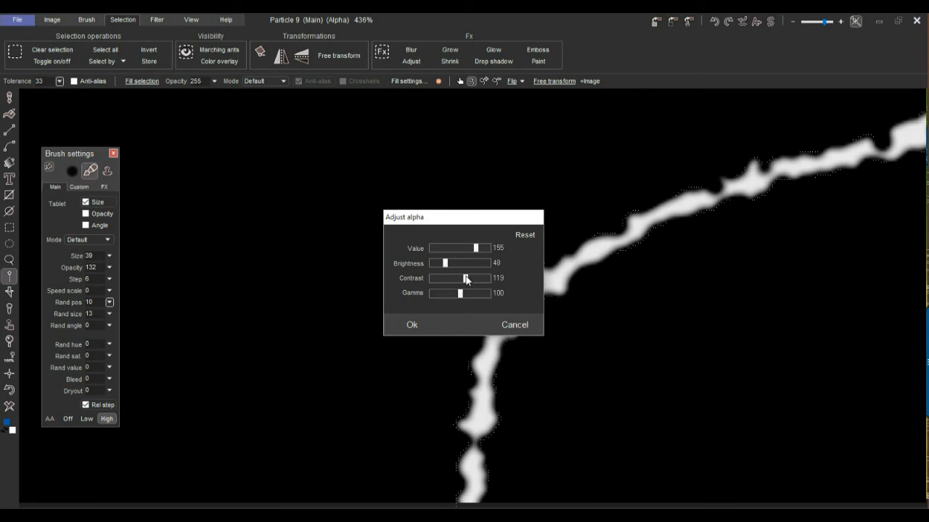
pyautogui.click(412, 325)
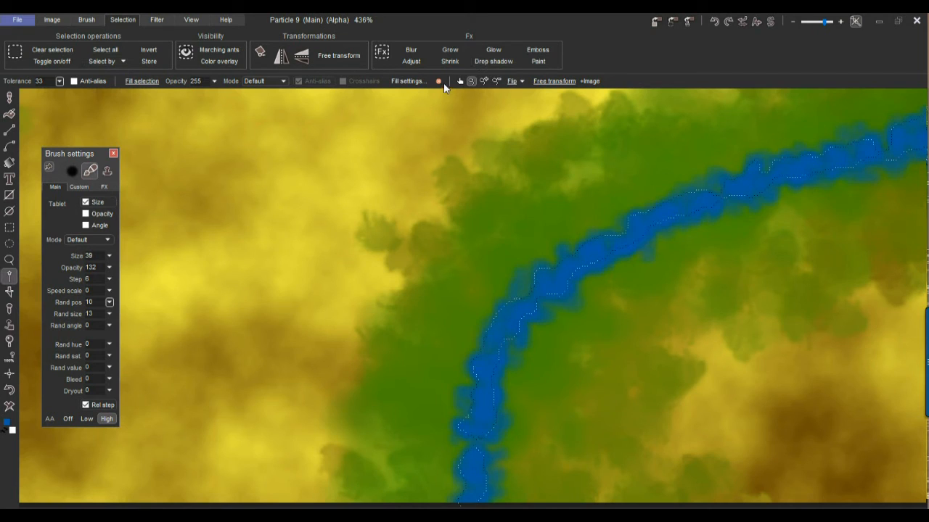
# Store copies of the image and the selection, and enlarge the stored alpha's window for a clear view of the mask.
pyautogui.click(656, 24)
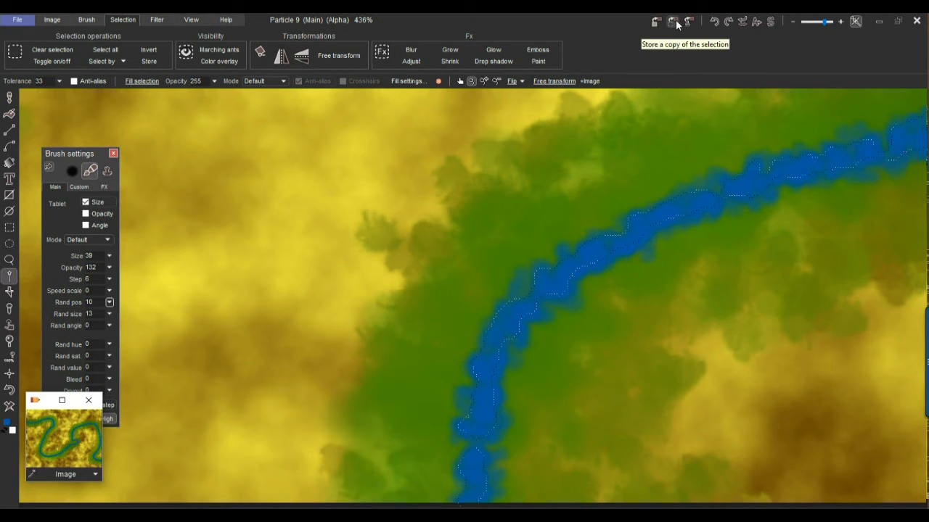
pyautogui.click(674, 22)
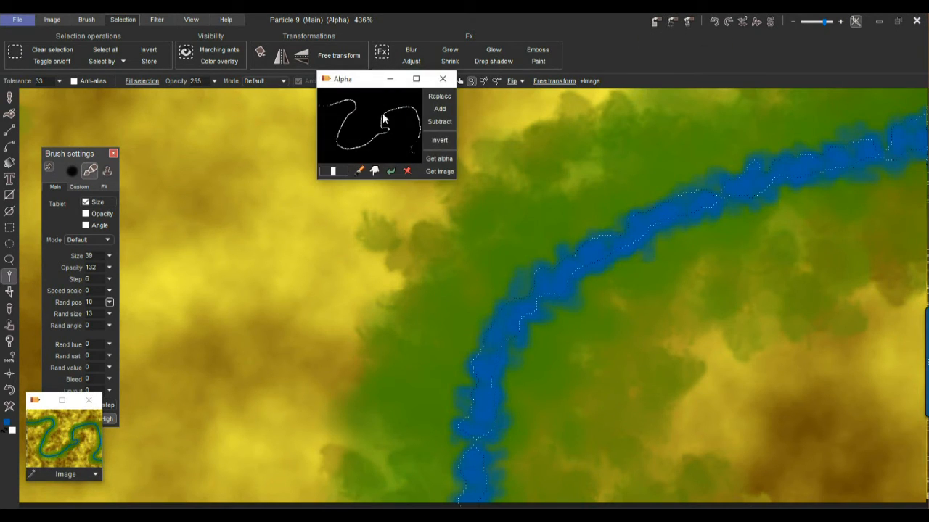
pyautogui.moveTo(368, 85); pyautogui.dragTo(235, 164)
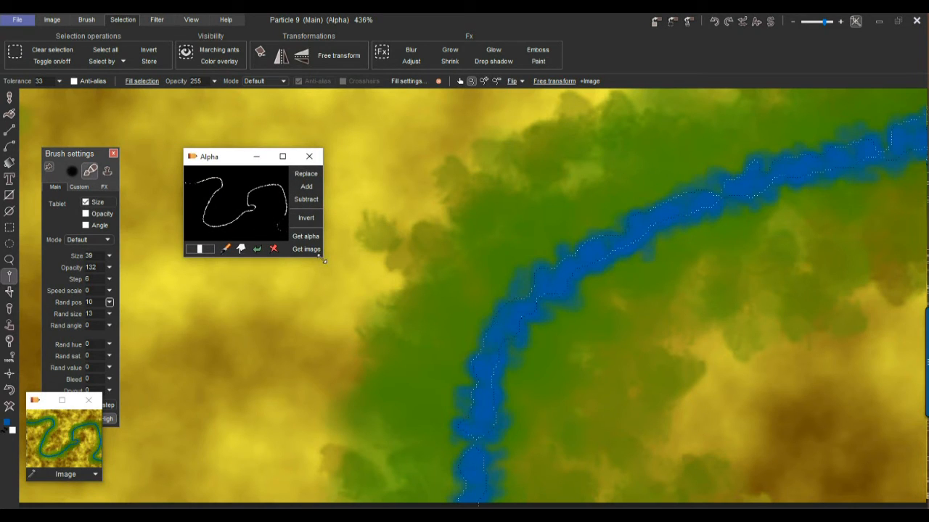
pyautogui.moveTo(325, 260); pyautogui.dragTo(351, 292)
pyautogui.moveTo(237, 159); pyautogui.dragTo(201, 215)
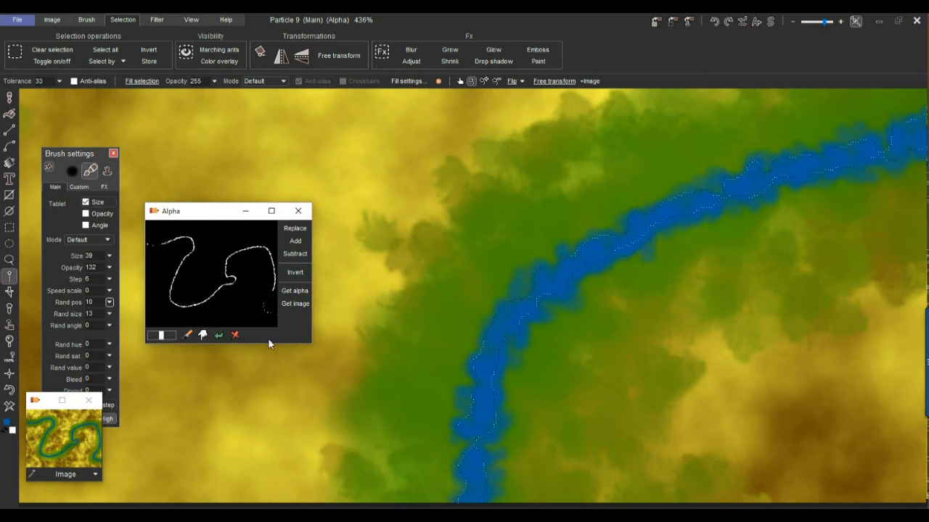
pyautogui.moveTo(311, 348); pyautogui.dragTo(621, 491)
pyautogui.moveTo(365, 216); pyautogui.dragTo(326, 110)
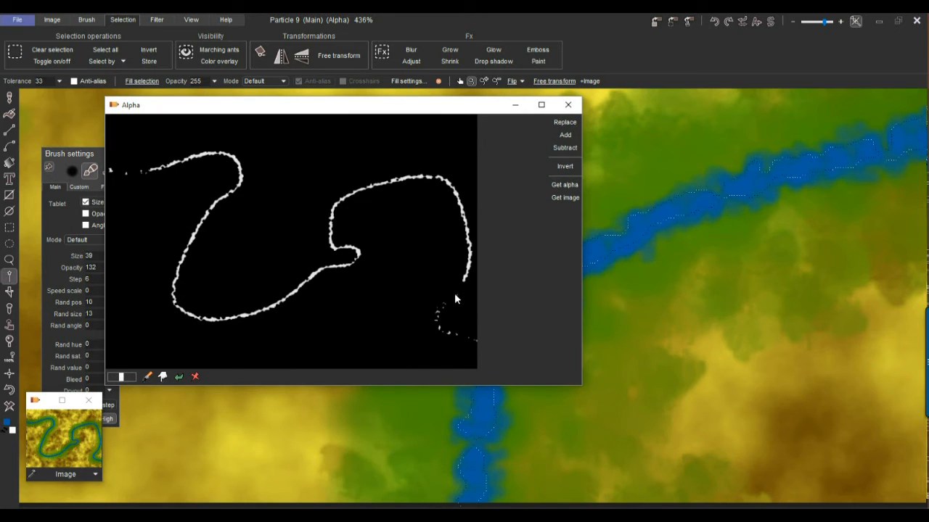
# Paint over the broken lower-right end of the river in the stored alpha, and shrink its window and move it aside.
pyautogui.moveTo(470, 340); pyautogui.dragTo(443, 313)
pyautogui.click(149, 378)
pyautogui.click(114, 379)
pyautogui.moveTo(458, 291)
pyautogui.mouseDown()
pyautogui.moveTo(436, 322)
pyautogui.moveTo(450, 338)
pyautogui.mouseUp()
pyautogui.click(111, 380)
pyautogui.click(163, 377)
pyautogui.moveTo(580, 385); pyautogui.dragTo(245, 206)
pyautogui.moveTo(151, 107); pyautogui.dragTo(86, 366)
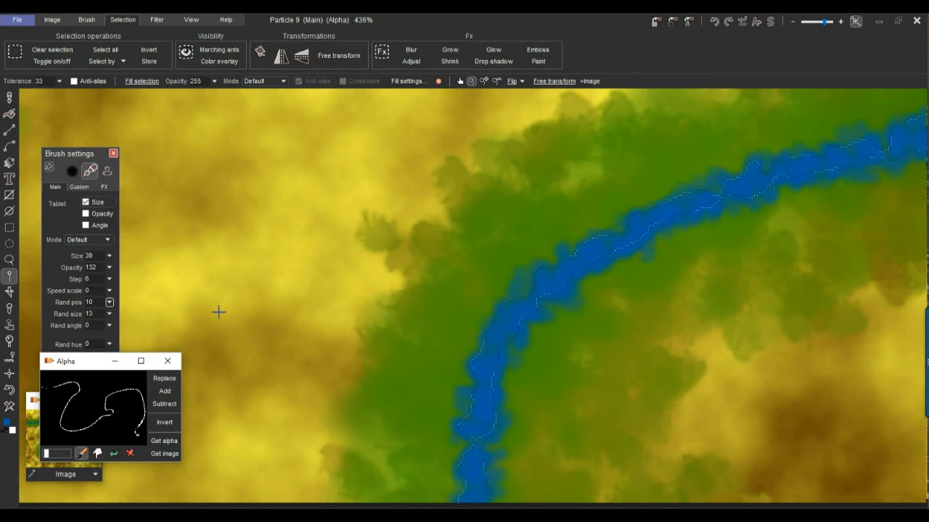
# Invert the stored river mask and the canvas selection, and show the selection as a color overlay.
pyautogui.click(165, 423)
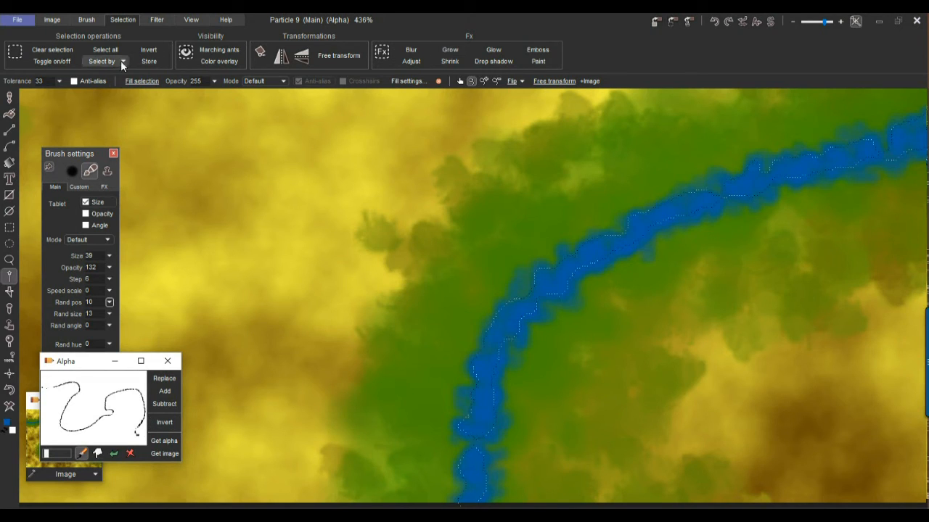
pyautogui.click(153, 52)
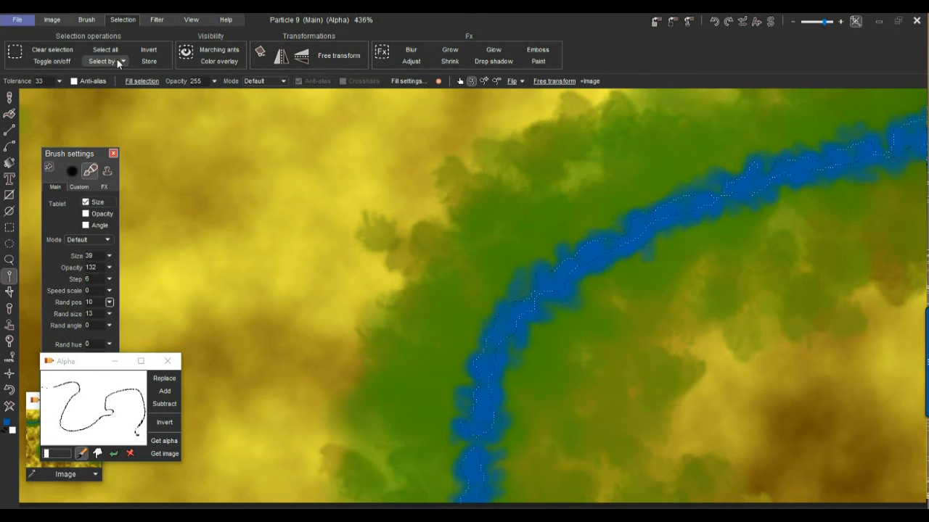
pyautogui.click(218, 61)
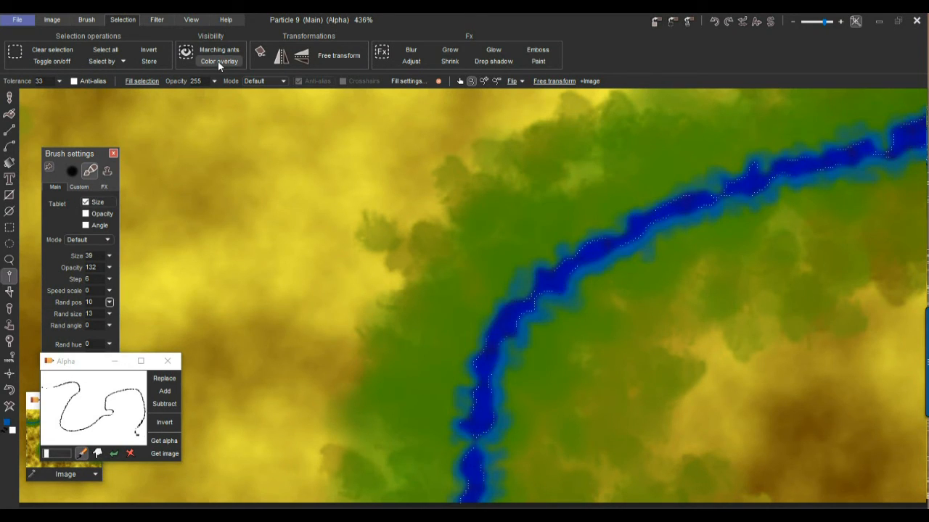
# Toggle the selection's color overlay on and off to examine which areas around the river are masked, and leave it hidden.
pyautogui.click(217, 61)
pyautogui.click(218, 60)
pyautogui.click(217, 61)
pyautogui.click(218, 61)
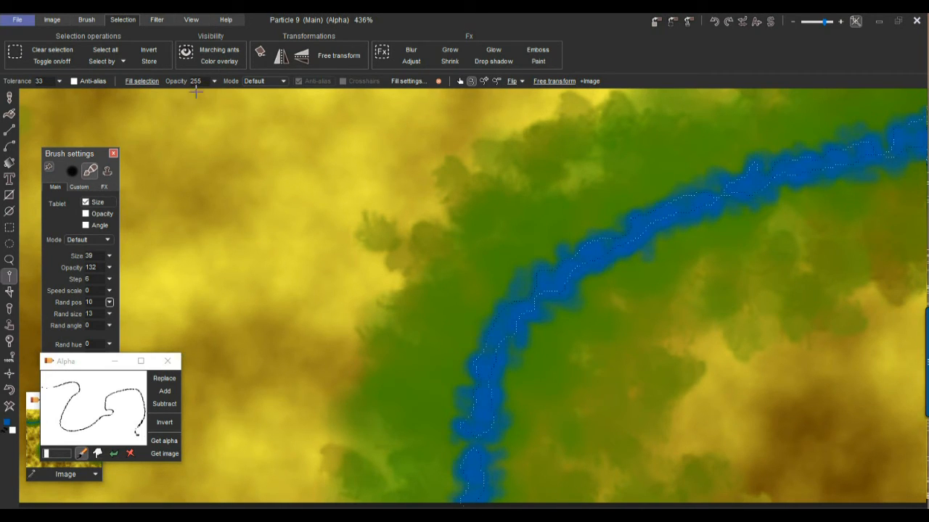
pyautogui.click(225, 62)
pyautogui.scroll(-8, 433, 193)
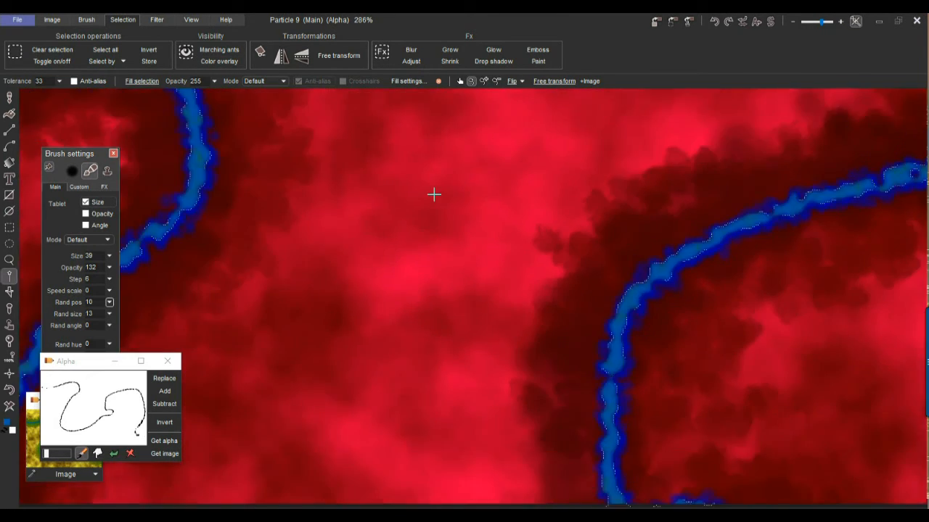
pyautogui.scroll(3, 433, 195)
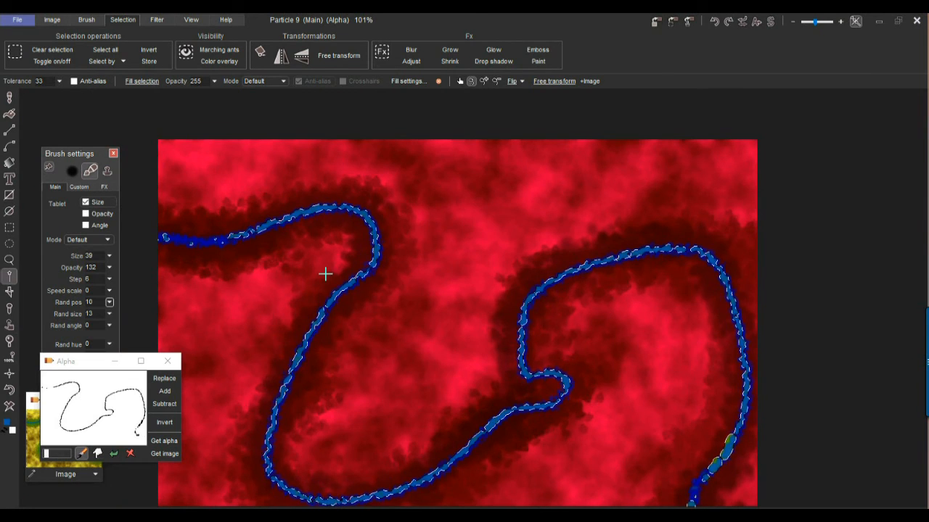
pyautogui.scroll(3, 326, 271)
pyautogui.click(227, 59)
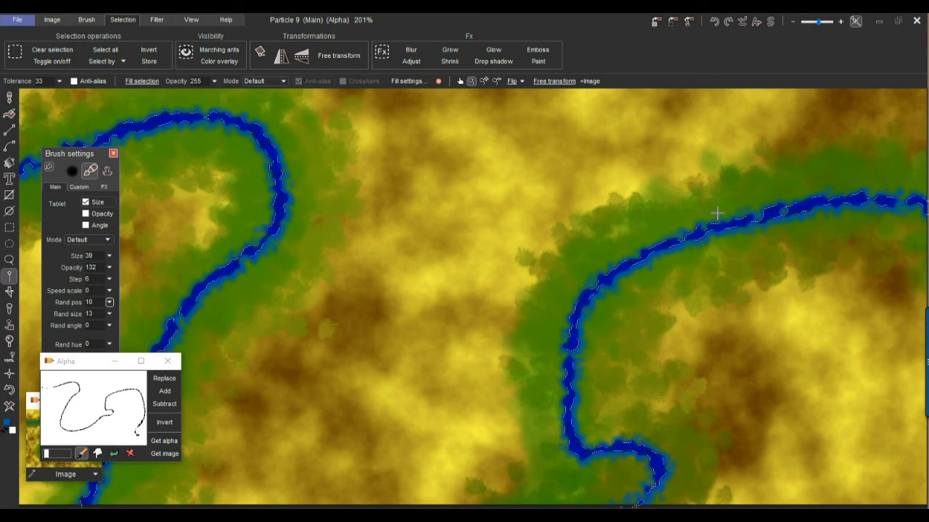
pyautogui.moveTo(431, 344); pyautogui.dragTo(715, 275)
pyautogui.moveTo(559, 250); pyautogui.dragTo(547, 300)
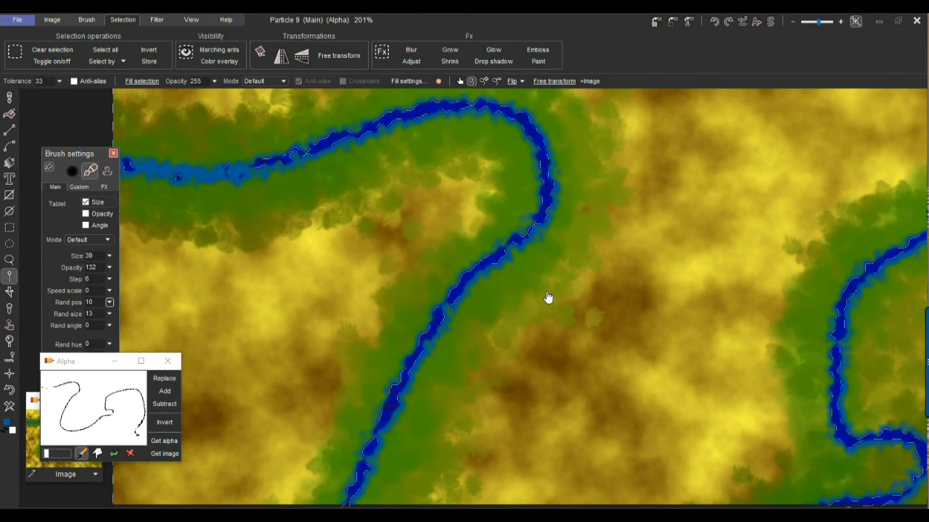
# Bring back the river's guide curve with the curve tool and set the brush's random position to 22.
pyautogui.click(10, 148)
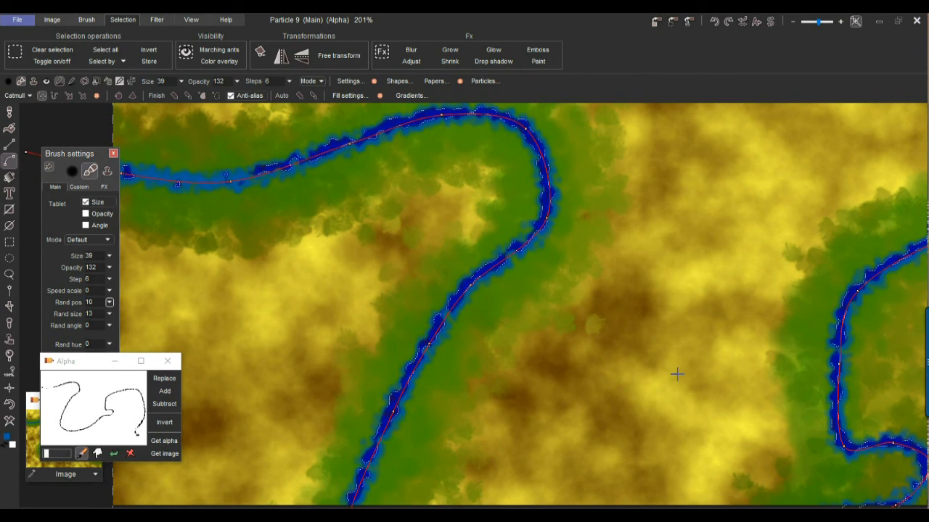
pyautogui.moveTo(676, 374); pyautogui.dragTo(358, 295)
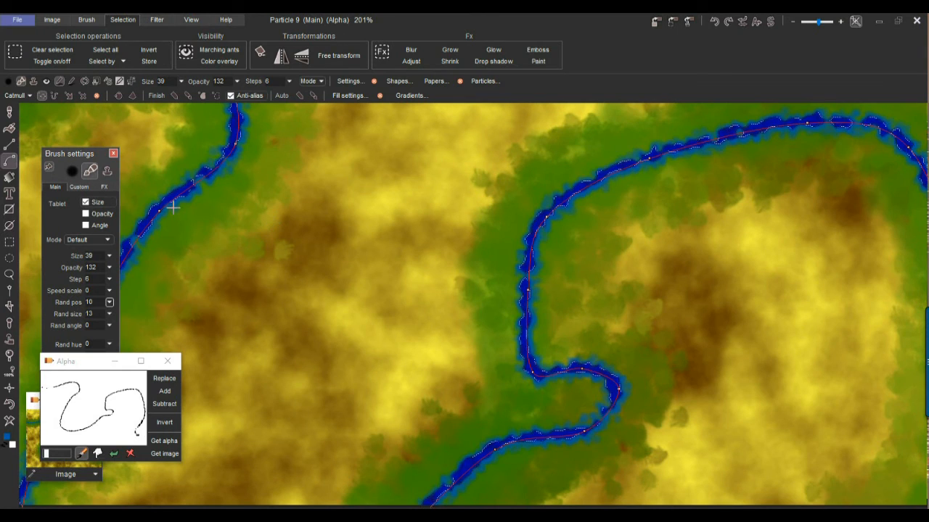
pyautogui.moveTo(72, 154); pyautogui.dragTo(77, 145)
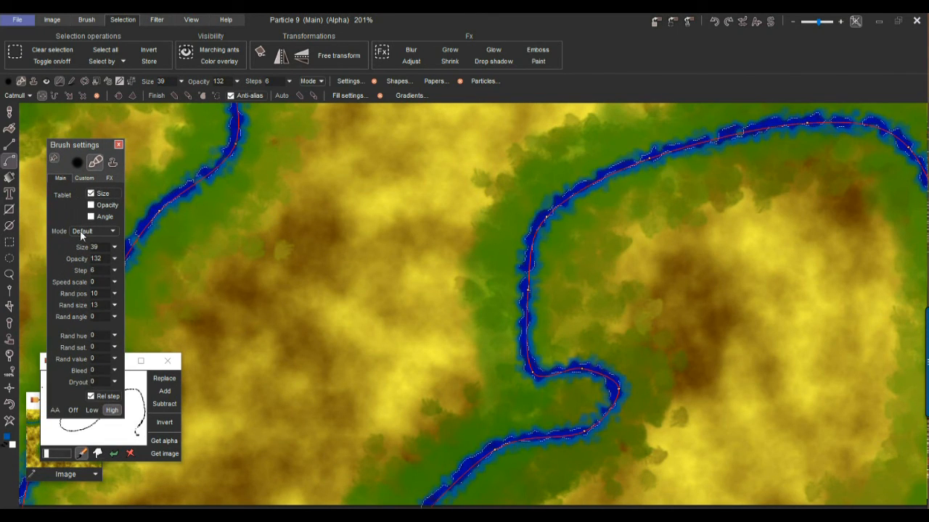
pyautogui.click(114, 294)
pyautogui.moveTo(54, 308); pyautogui.dragTo(64, 308)
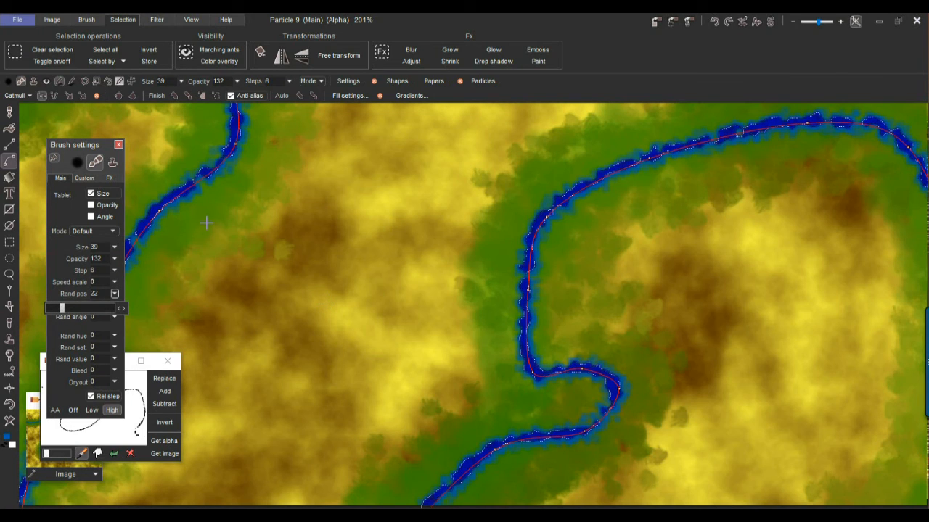
# Pick the green of the river bank as the paint color and paint along the river's guide curve with it.
pyautogui.click(11, 331)
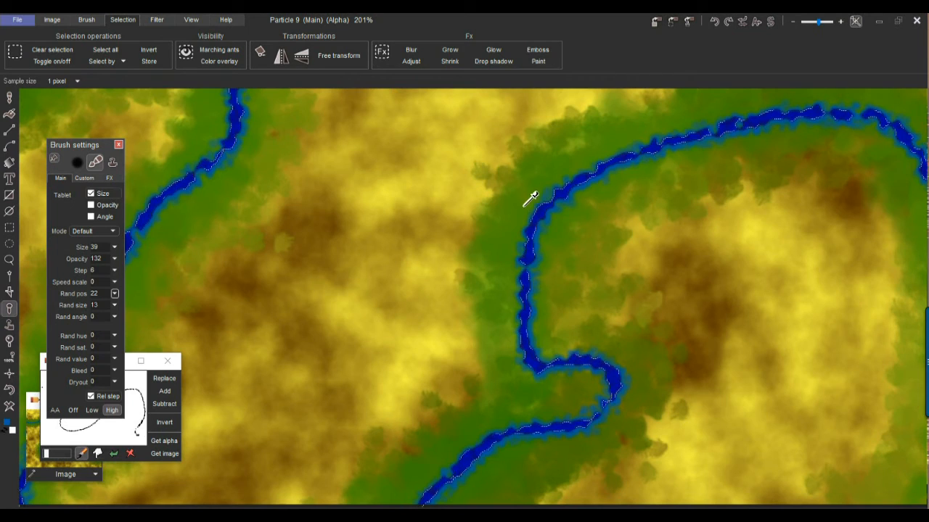
pyautogui.click(507, 221)
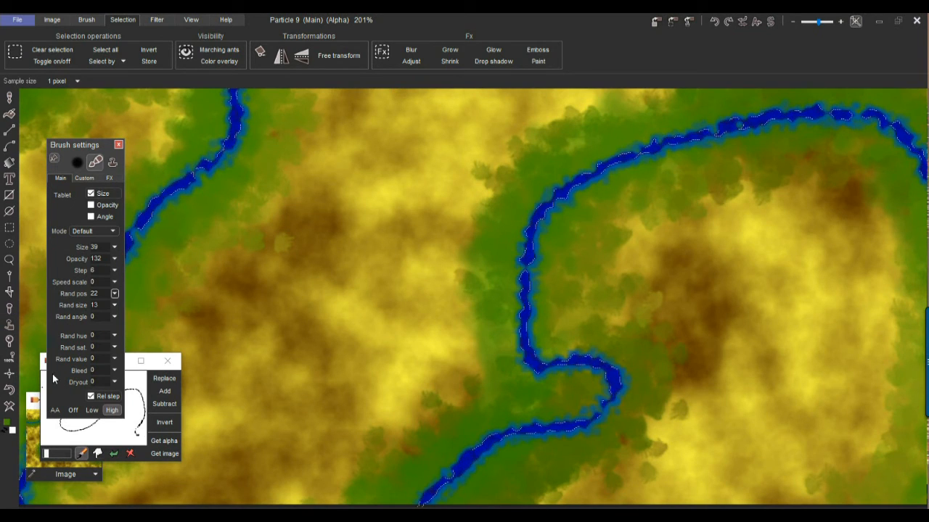
pyautogui.click(8, 148)
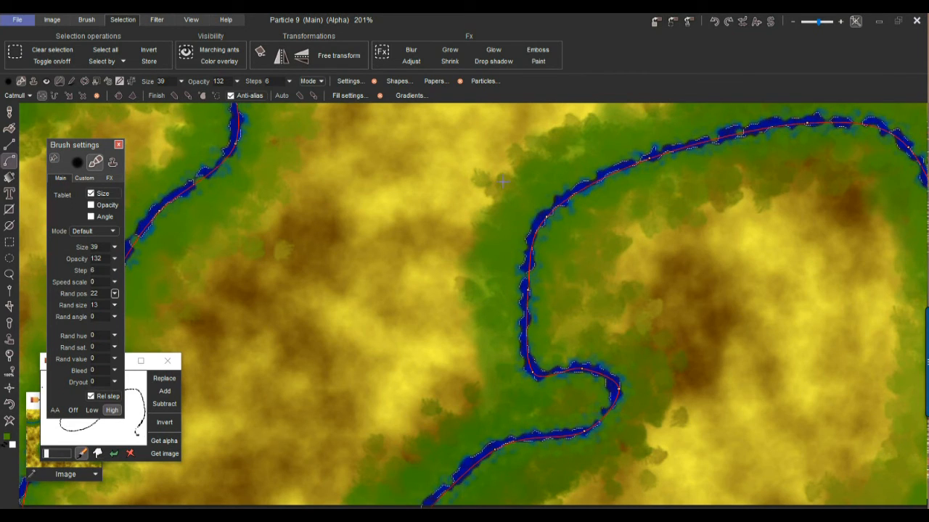
# Set the brush's random saturation and random hue to 15 and random value to 22, and stroke the river curve with it.
pyautogui.moveTo(114, 347); pyautogui.dragTo(58, 370)
pyautogui.click(114, 345)
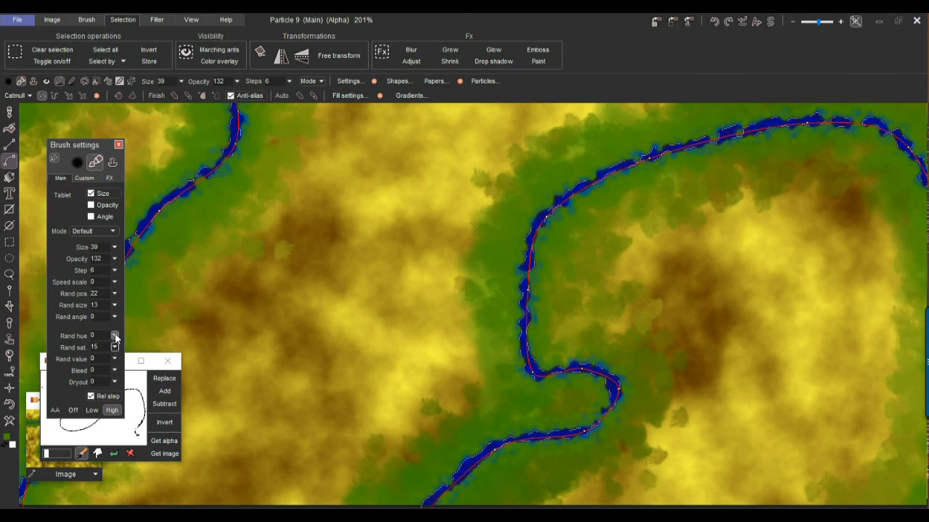
pyautogui.click(114, 336)
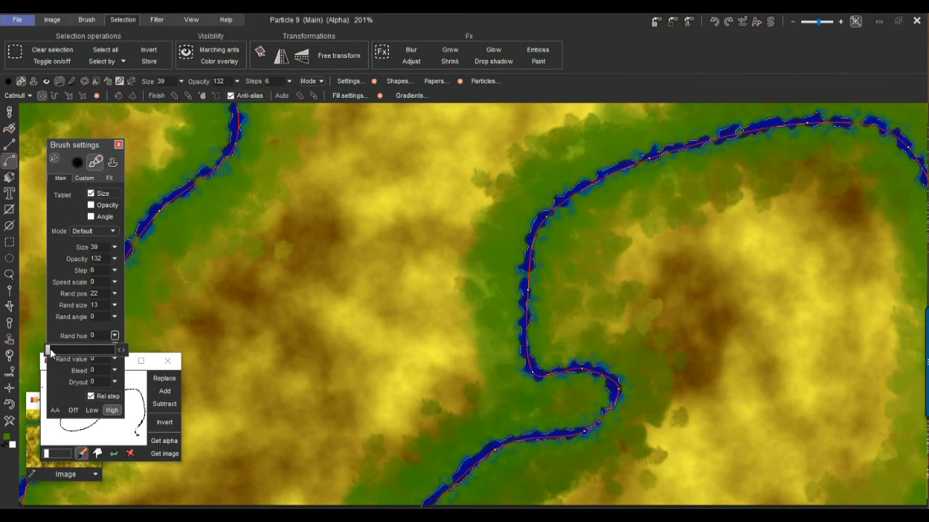
pyautogui.moveTo(48, 351); pyautogui.dragTo(52, 354)
pyautogui.click(83, 336)
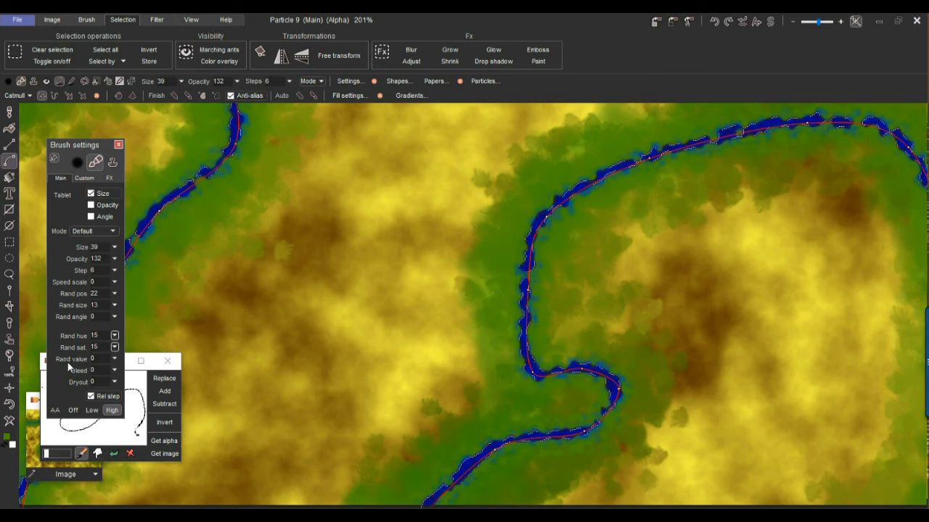
pyautogui.click(115, 360)
pyautogui.click(58, 375)
pyautogui.moveTo(58, 374); pyautogui.dragTo(63, 375)
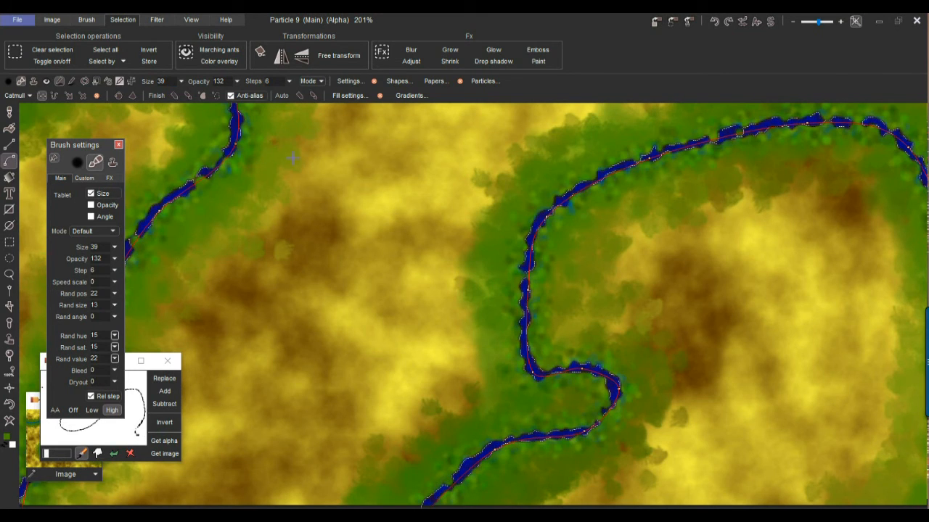
# Set the brush's random size to 26 and random position to 39, and stroke the curve with the more scattered green dabs.
pyautogui.scroll(4, 595, 264)
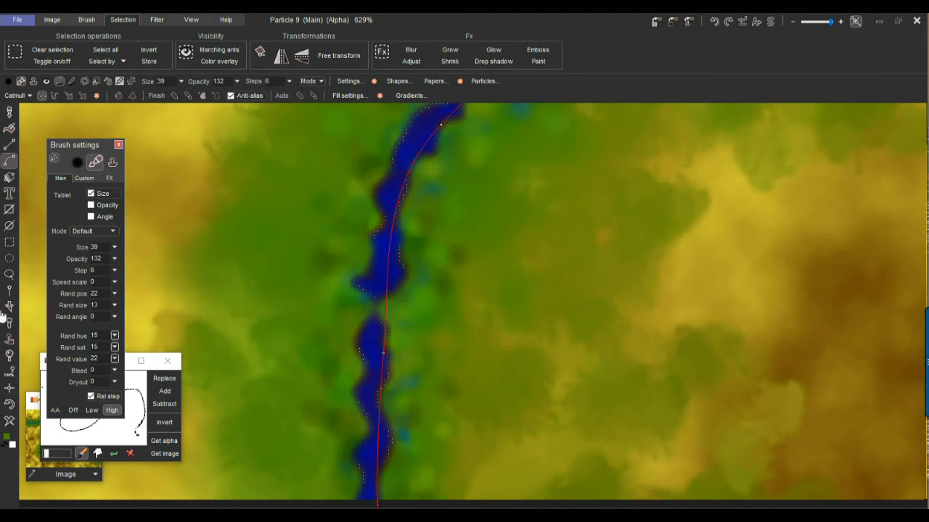
pyautogui.click(113, 317)
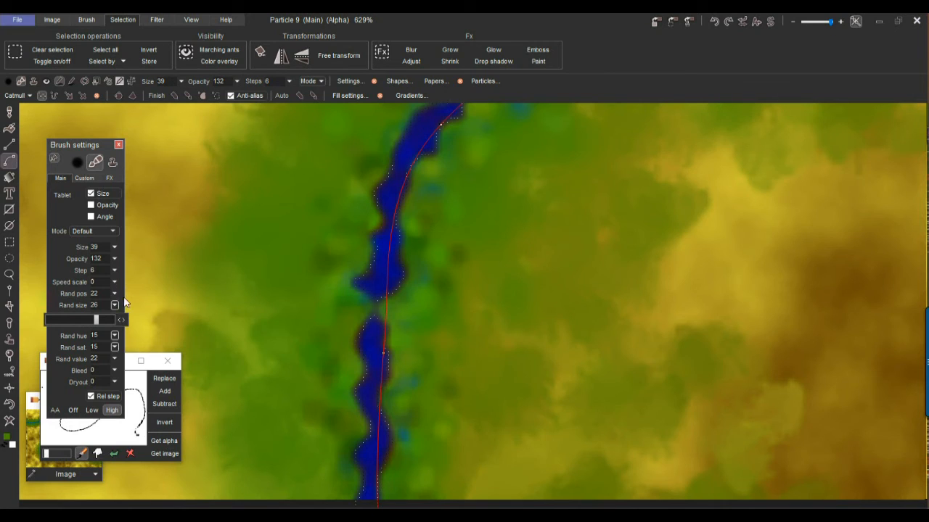
pyautogui.click(114, 294)
pyautogui.moveTo(67, 309); pyautogui.dragTo(73, 311)
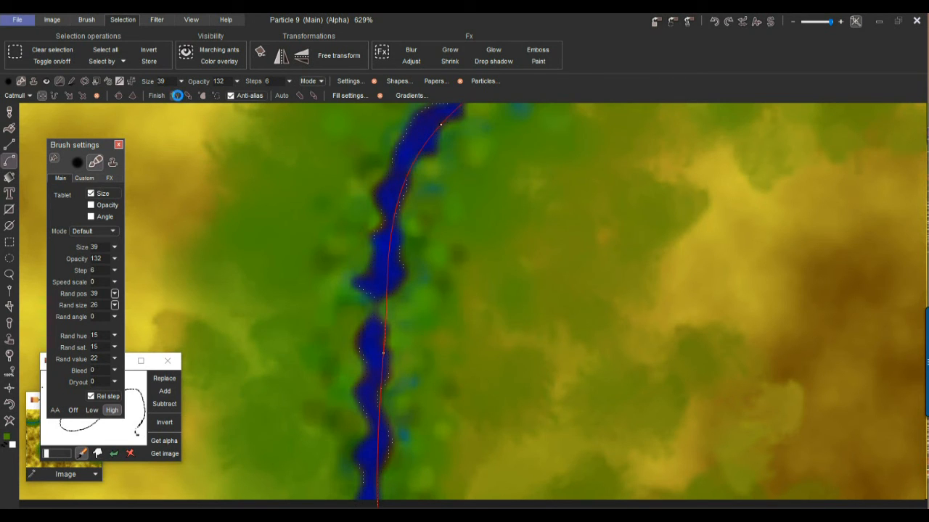
pyautogui.scroll(-1, 518, 234)
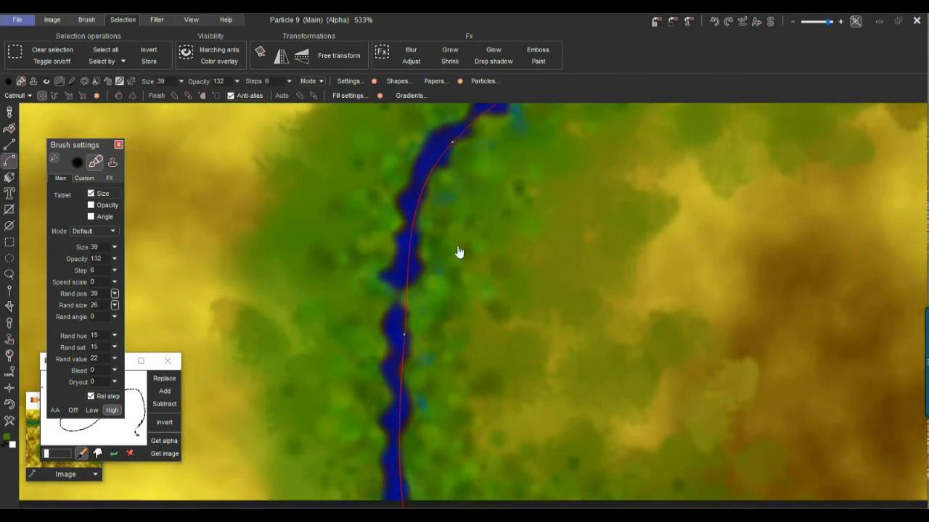
pyautogui.scroll(-2, 484, 247)
pyautogui.scroll(3, 537, 251)
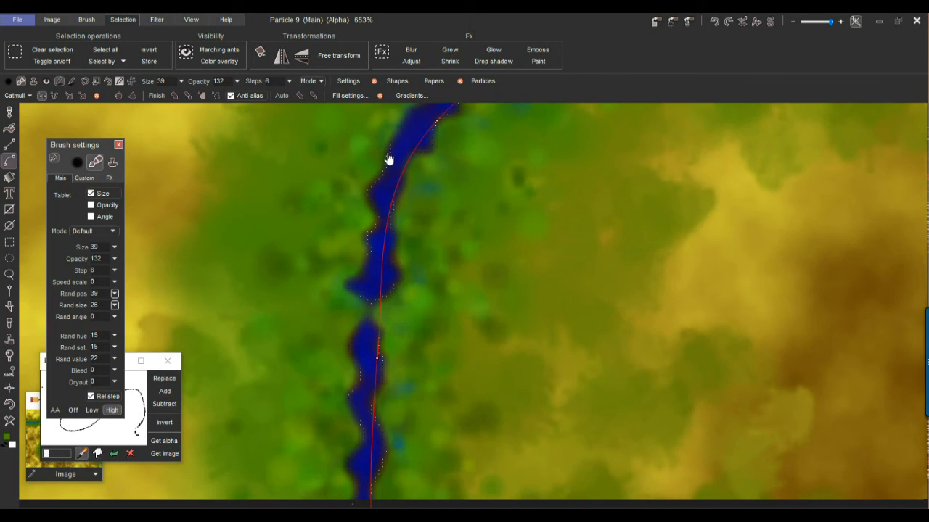
# Grow the inverted selection twice, starting with a size of 1, and soften it with a slight approximate Gaussian blur.
pyautogui.moveTo(388, 158); pyautogui.dragTo(621, 155)
pyautogui.moveTo(344, 271); pyautogui.dragTo(206, 309)
pyautogui.moveTo(542, 184); pyautogui.dragTo(444, 246)
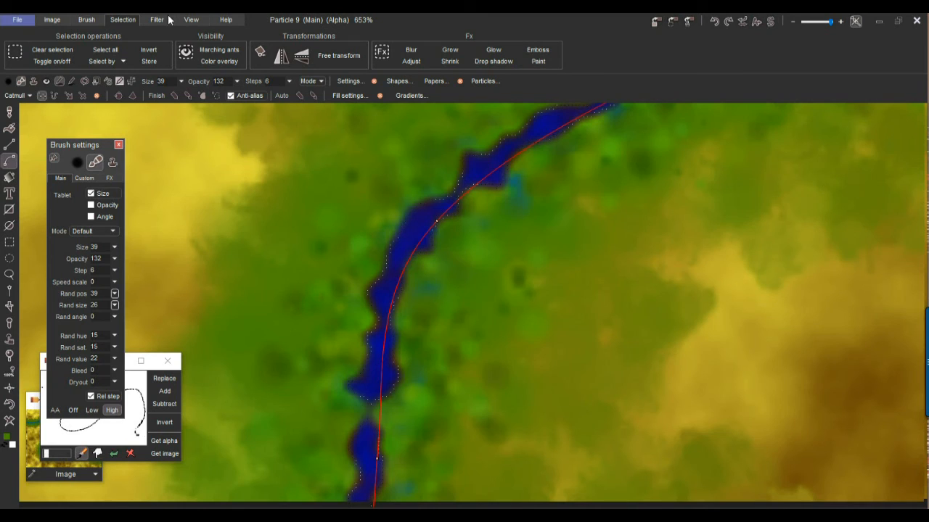
pyautogui.click(450, 50)
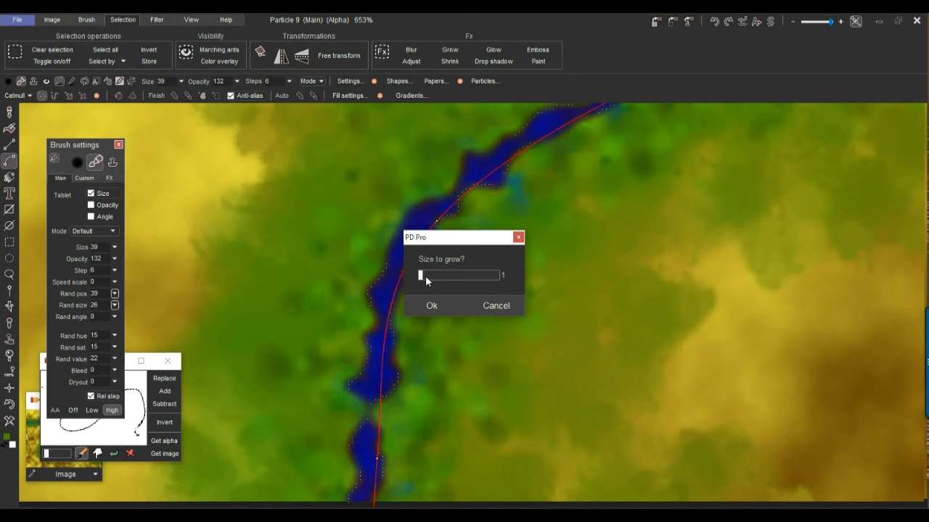
pyautogui.click(431, 306)
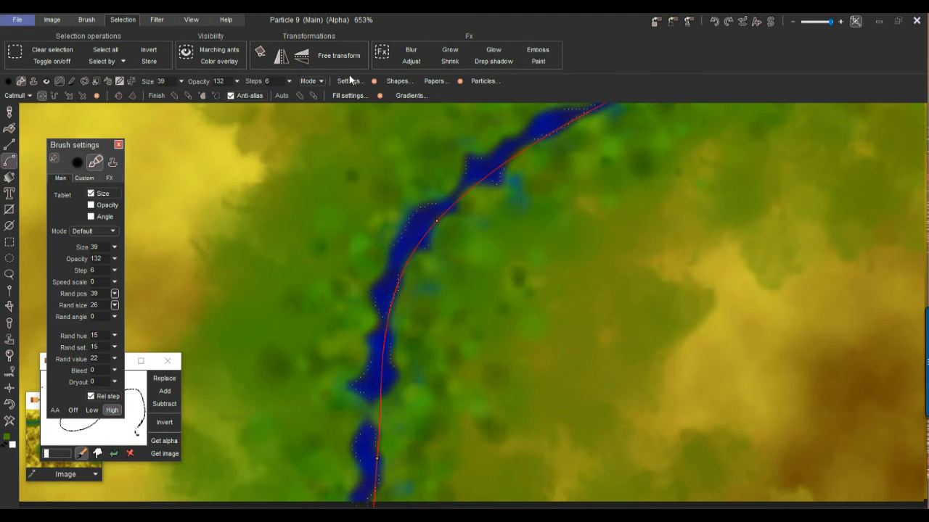
pyautogui.click(450, 50)
pyautogui.click(428, 304)
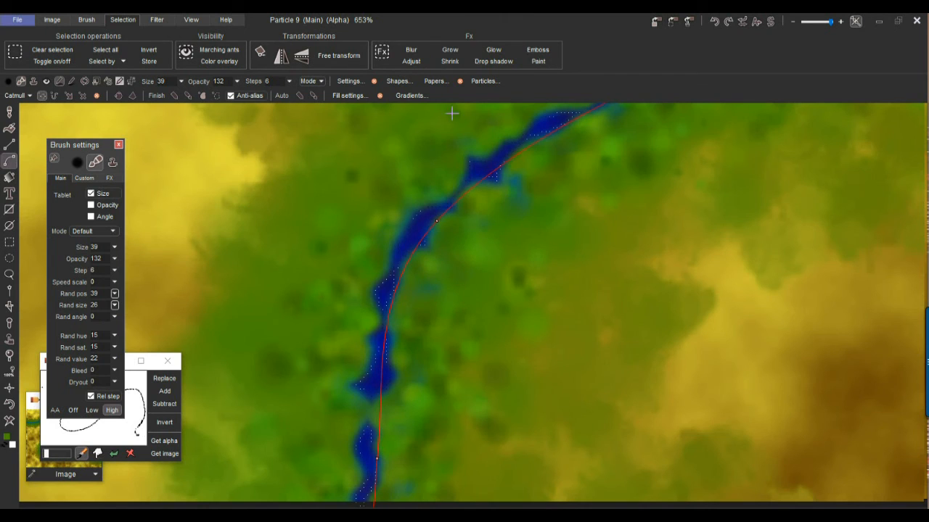
pyautogui.click(412, 51)
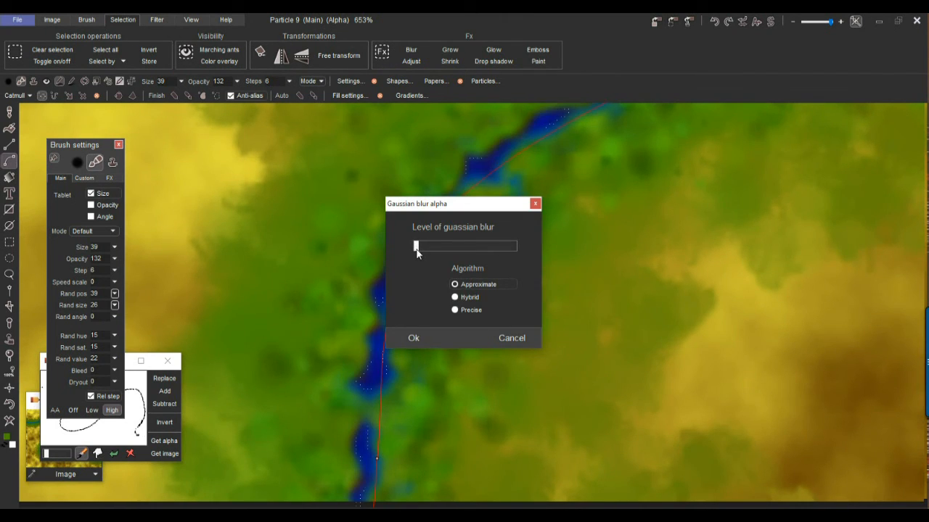
pyautogui.moveTo(417, 252); pyautogui.dragTo(418, 253)
pyautogui.click(414, 338)
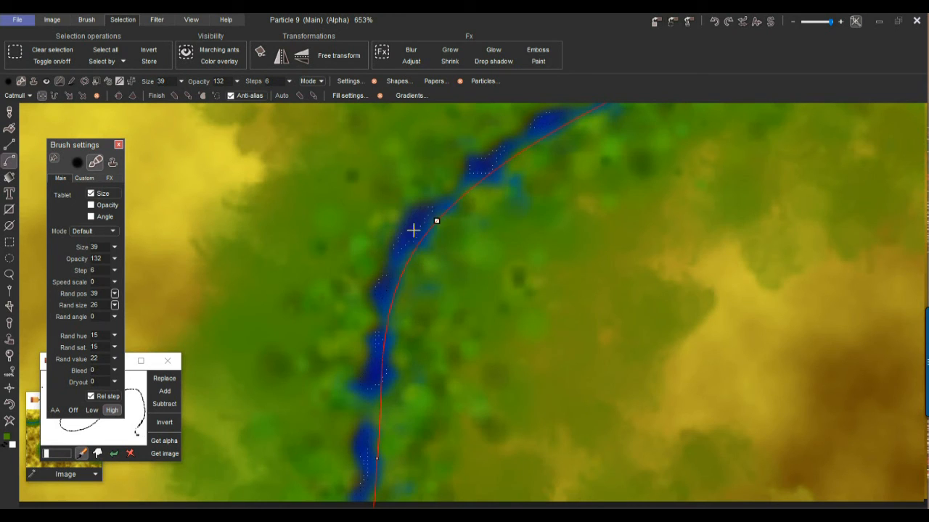
# Stroke the river curve repeatedly with the scattered green brush to build up dense vegetation over the banks.
pyautogui.click(173, 95)
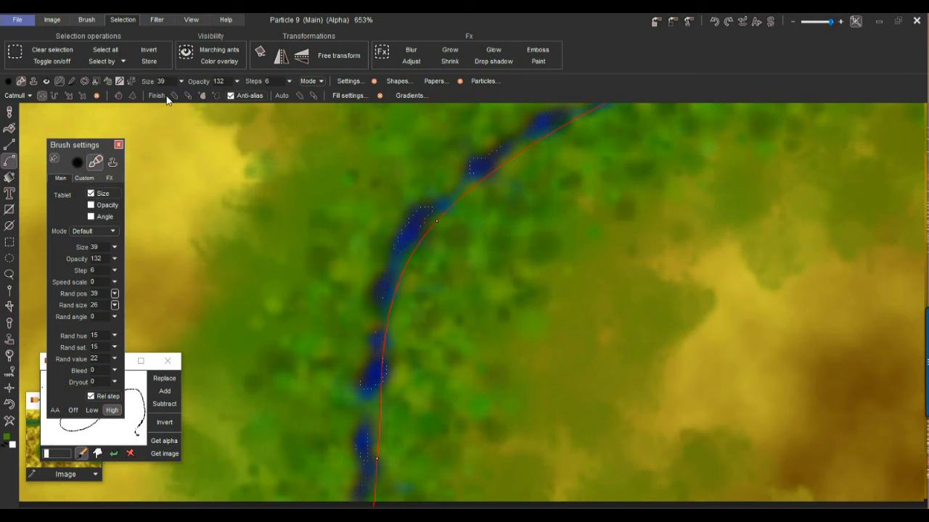
pyautogui.click(174, 97)
pyautogui.click(174, 97)
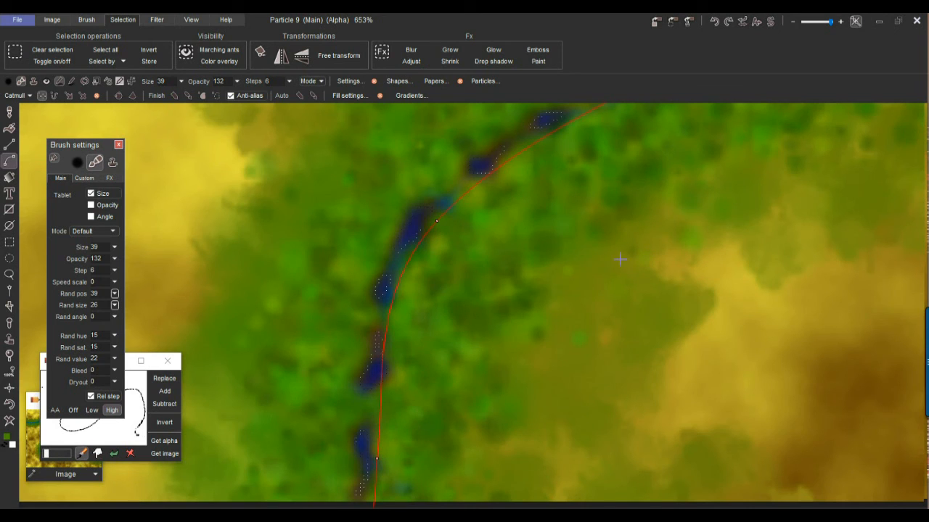
# Pull two curve points outward at the upper bend of the river's second loop and stroke the reshaped curve with the green brush.
pyautogui.scroll(-10, 529, 270)
pyautogui.scroll(5, 497, 276)
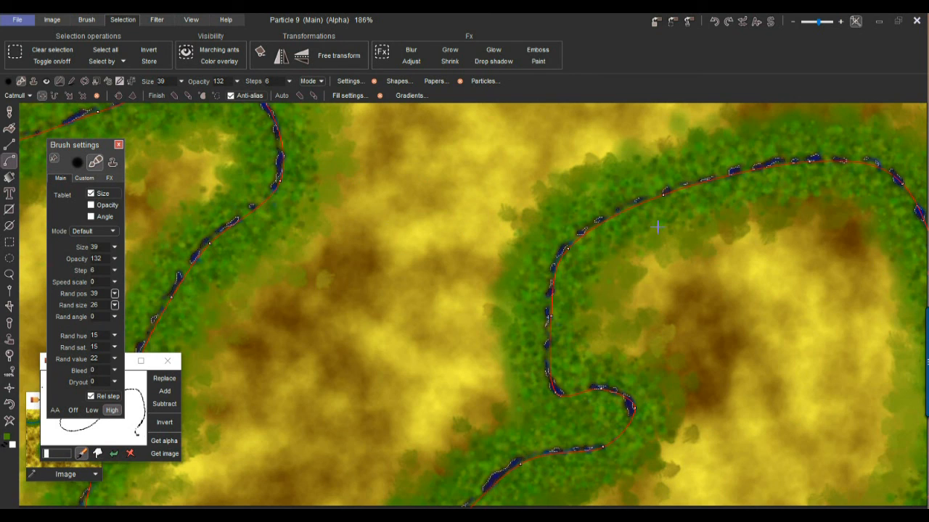
pyautogui.moveTo(573, 248); pyautogui.dragTo(472, 182)
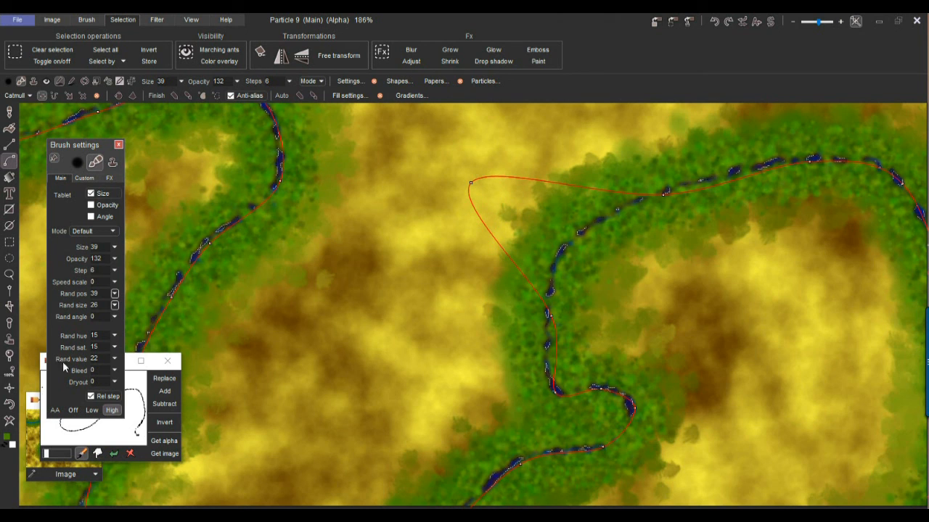
pyautogui.moveTo(663, 195); pyautogui.dragTo(603, 120)
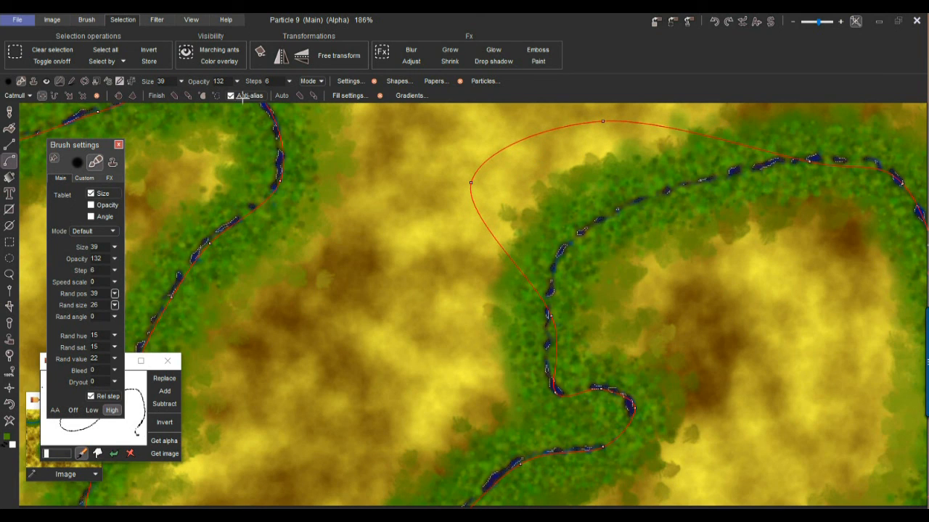
pyautogui.click(174, 93)
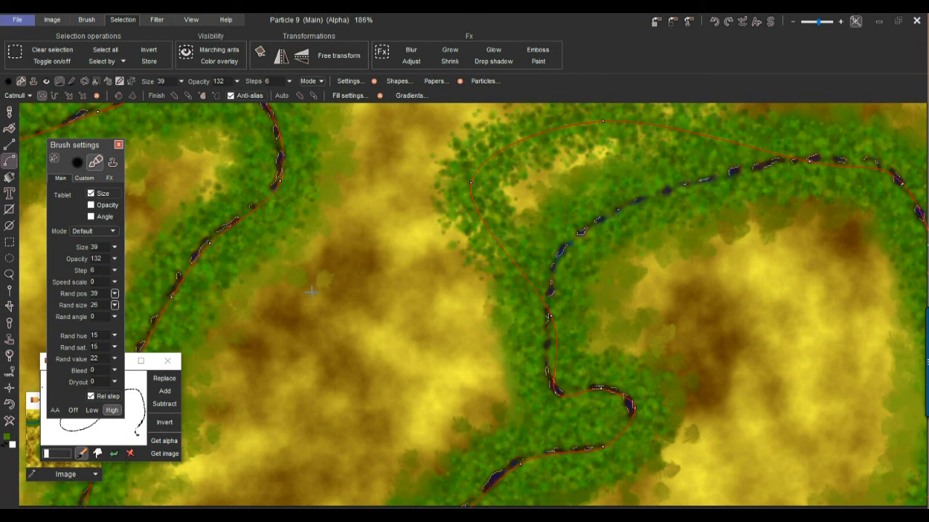
pyautogui.moveTo(508, 206)
pyautogui.mouseDown()
pyautogui.moveTo(504, 227)
pyautogui.moveTo(412, 225)
pyautogui.moveTo(452, 222)
pyautogui.mouseUp()
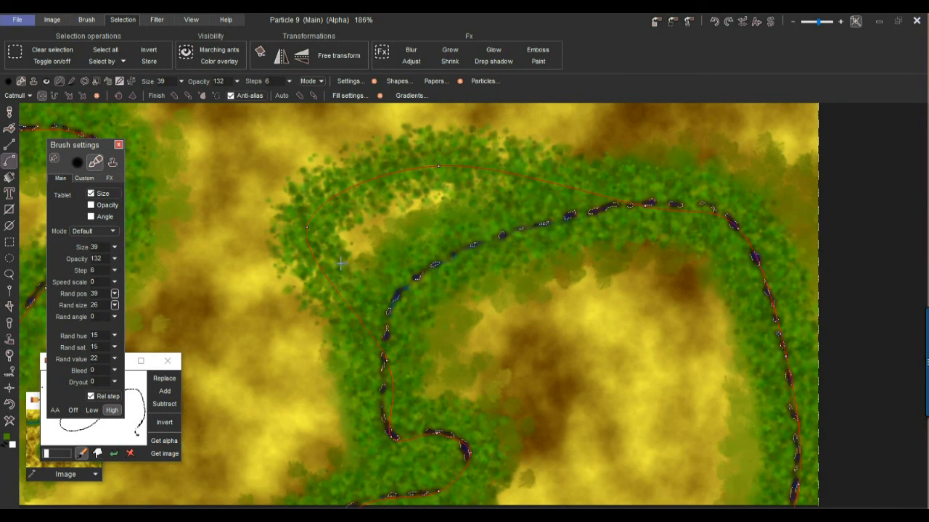
pyautogui.scroll(-5, 600, 269)
pyautogui.moveTo(503, 304); pyautogui.dragTo(564, 205)
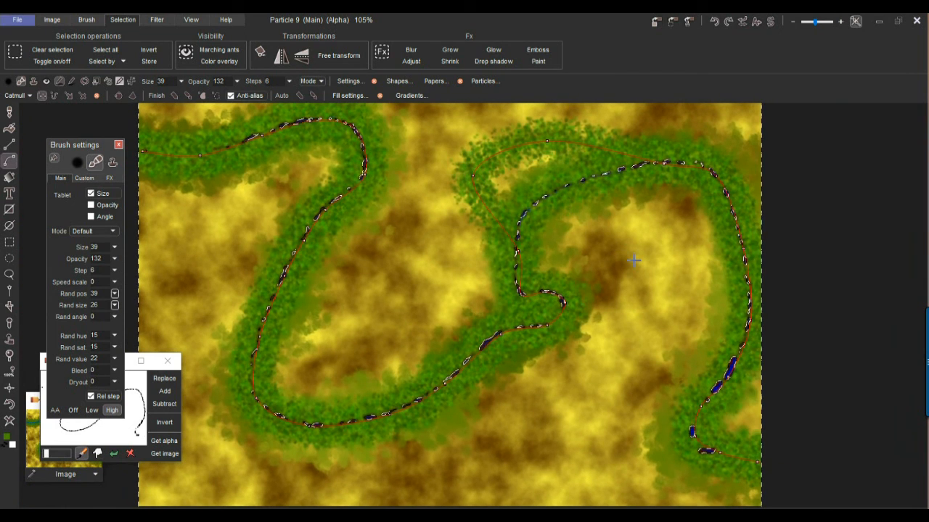